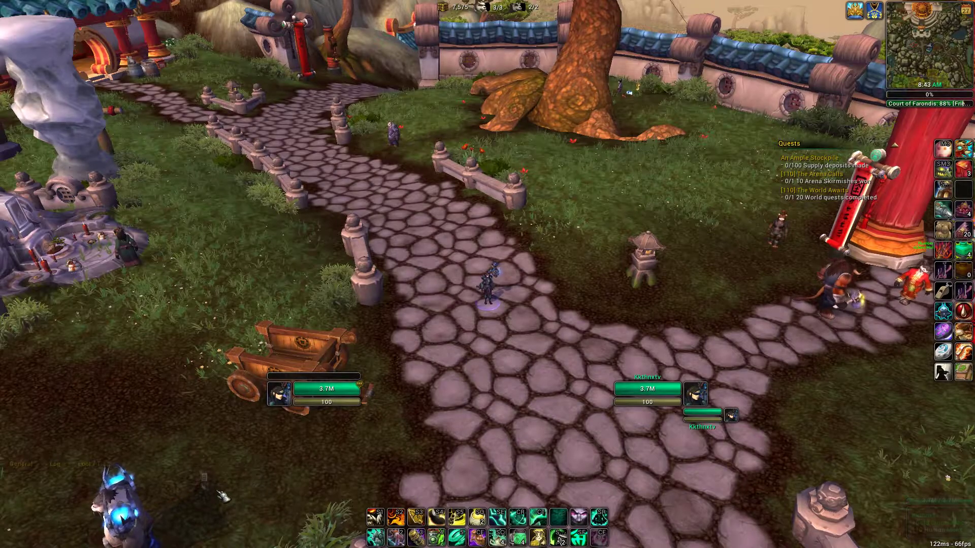
# Step: Tilt the camera up to the sky and back down to the courtyard, then open the KkthnxUI Options Menu
pyautogui.moveTo(451, 388); pyautogui.dragTo(308, 486)
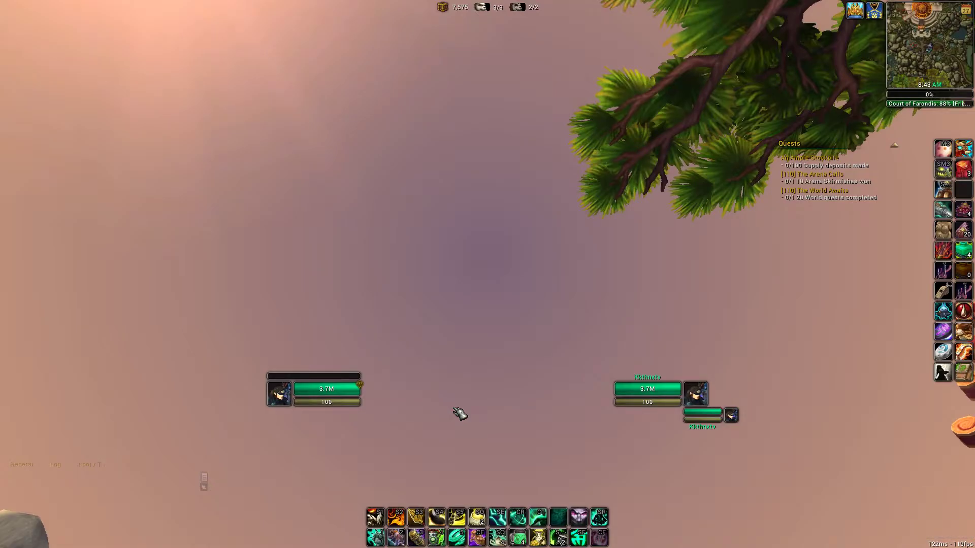
pyautogui.moveTo(415, 440); pyautogui.dragTo(208, 491)
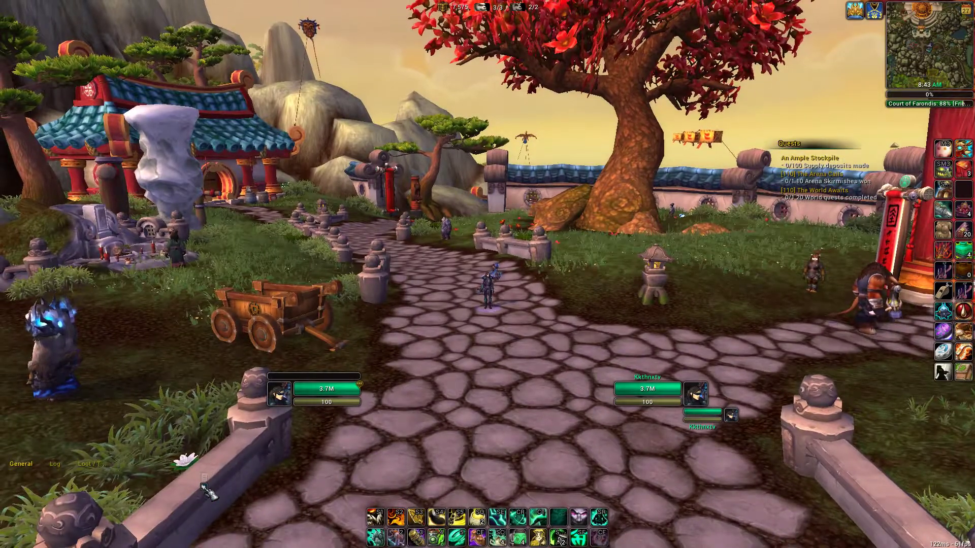
pyautogui.click(203, 480)
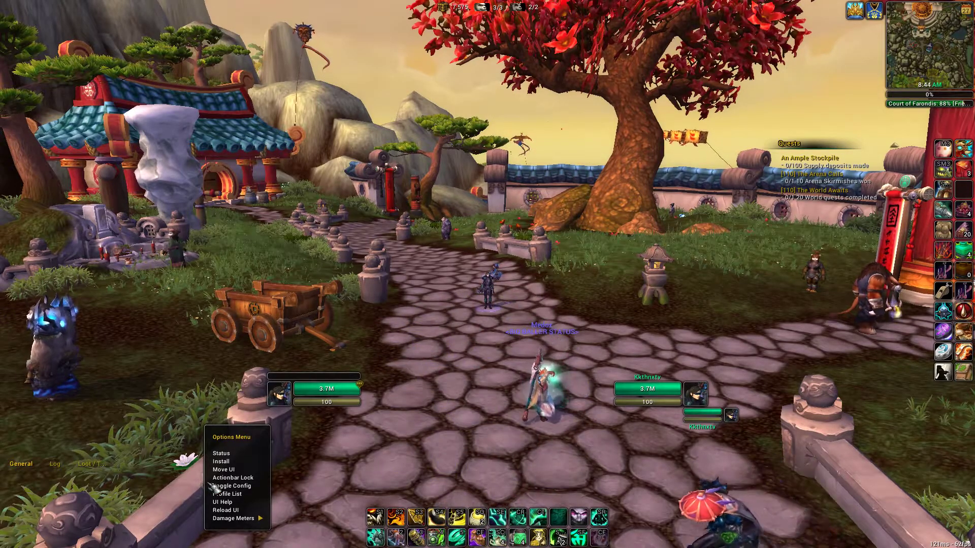
pyautogui.click(222, 453)
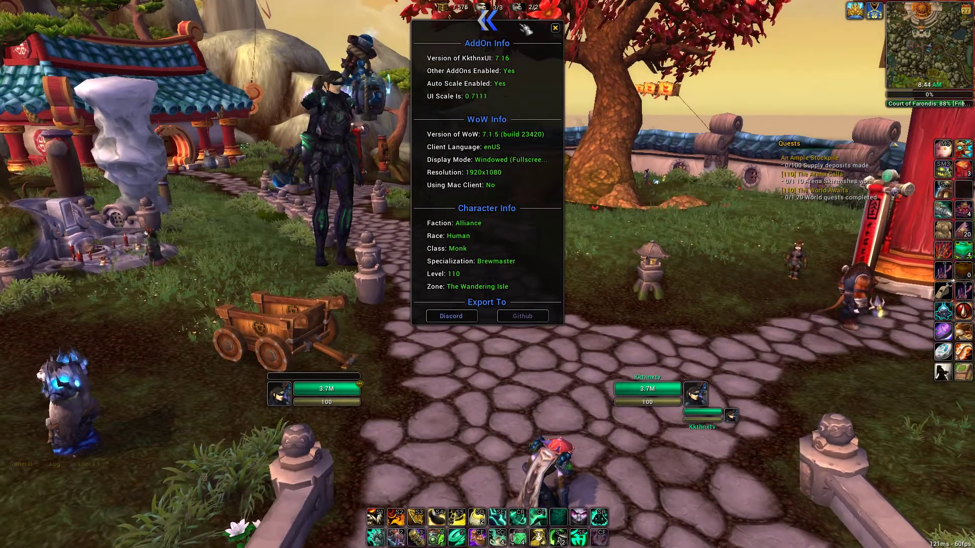
pyautogui.moveTo(525, 28); pyautogui.dragTo(533, 97)
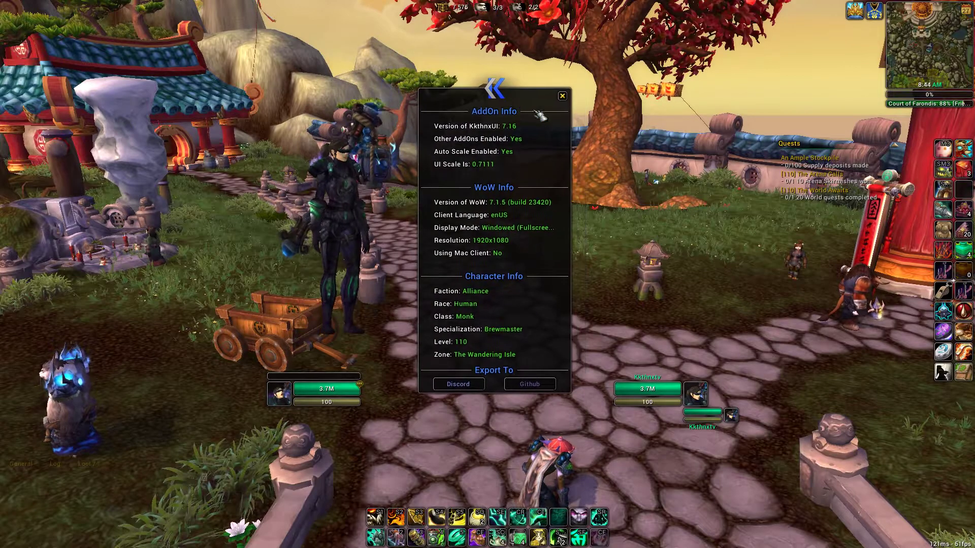
pyautogui.click(563, 96)
# Step: Launch the KkthnxUI installation guide from the Options Menu and close it again
pyautogui.click(208, 432)
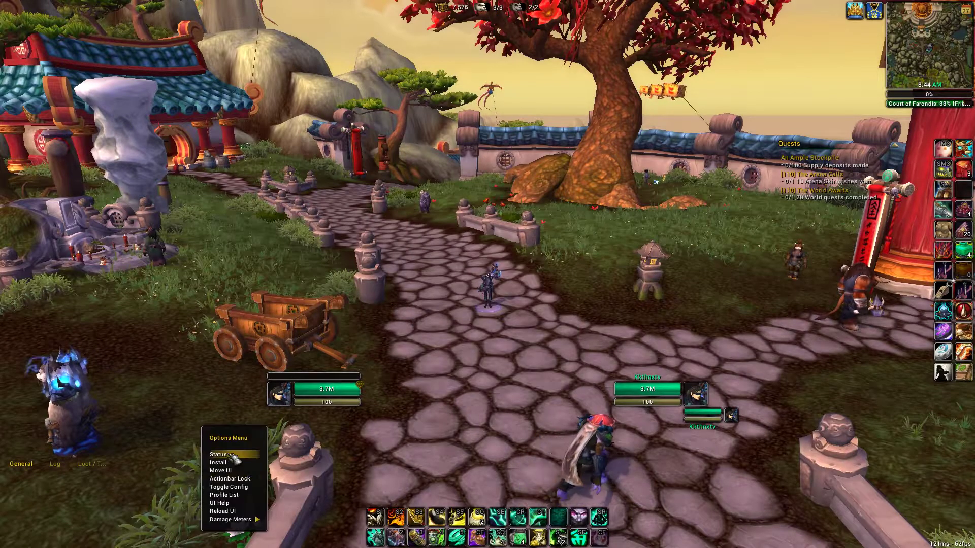
pyautogui.click(218, 463)
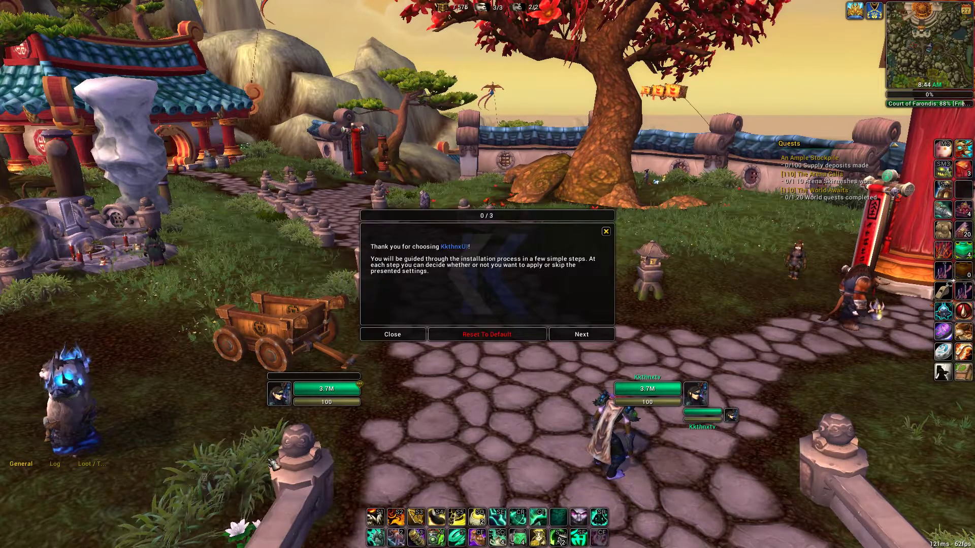
pyautogui.click(606, 232)
# Step: Turn the Move UI frame movers on, then turn them off again
pyautogui.click(206, 482)
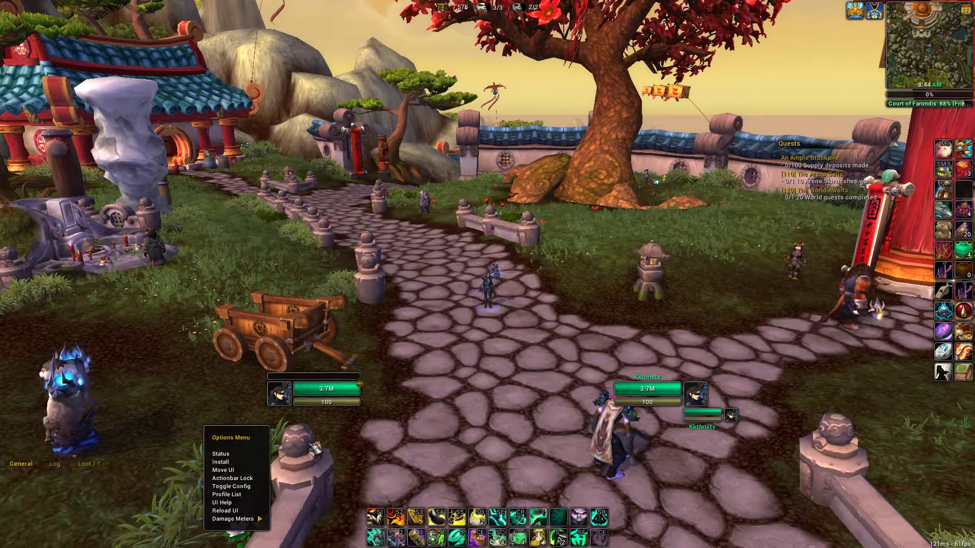
pyautogui.click(223, 474)
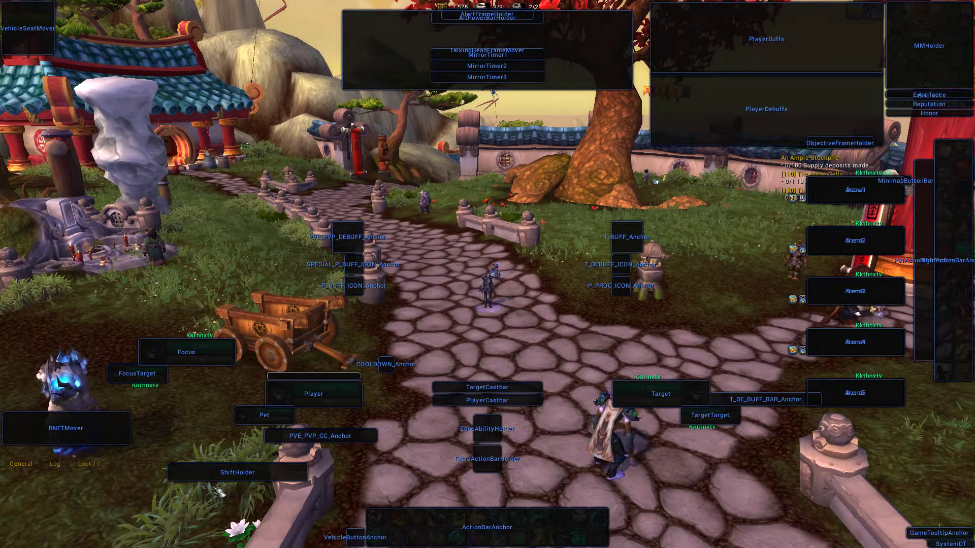
pyautogui.click(203, 486)
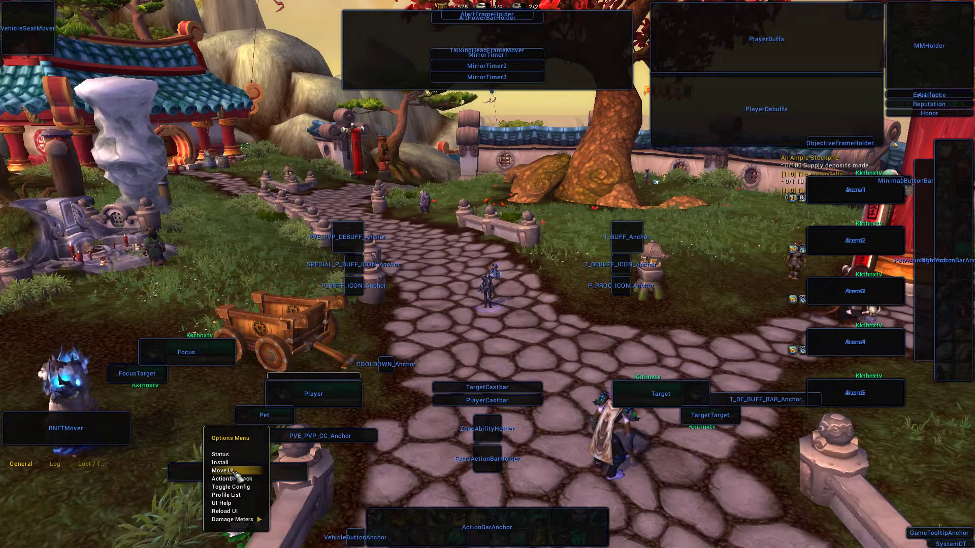
pyautogui.click(233, 473)
# Step: Unlock the action bars, face the red-pillared building, then lock the action bars again
pyautogui.click(204, 488)
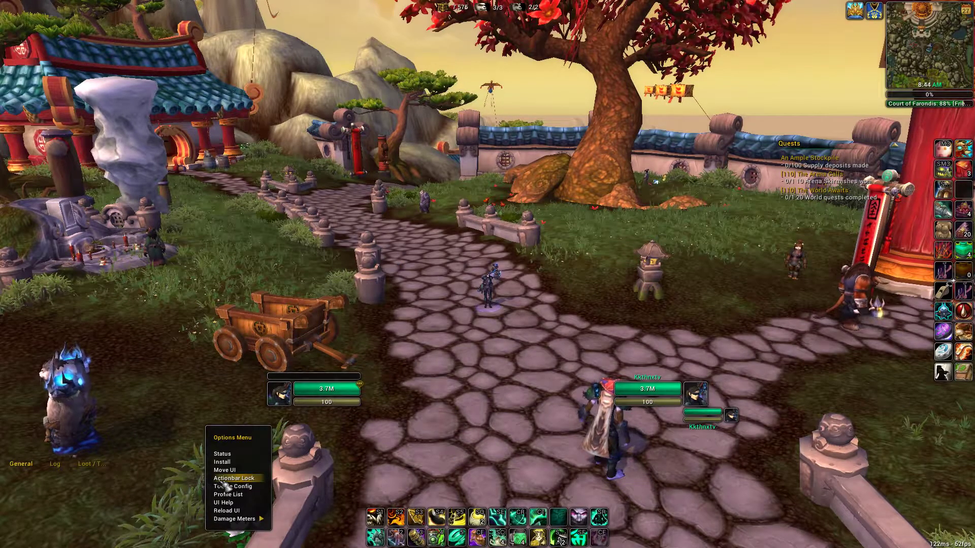
pyautogui.click(224, 479)
pyautogui.moveTo(482, 423); pyautogui.dragTo(203, 423)
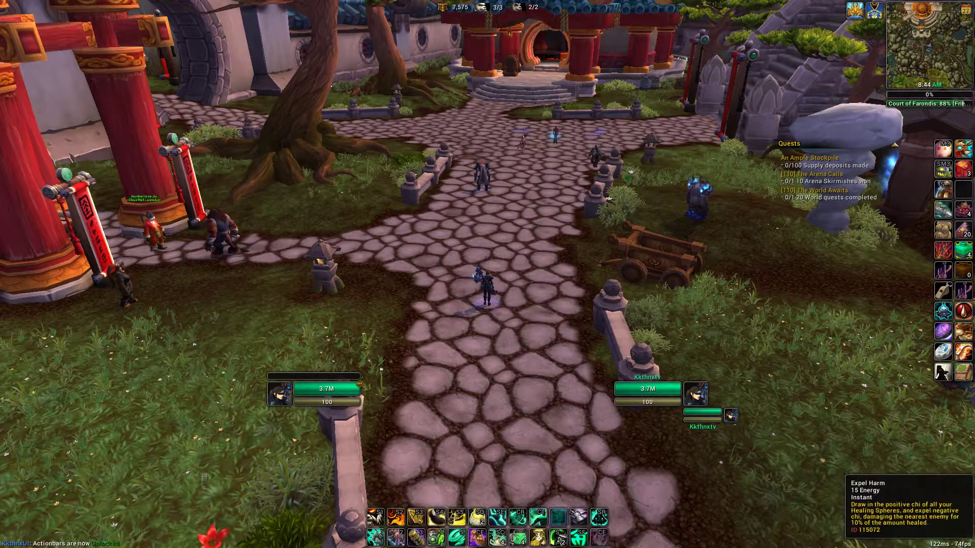
pyautogui.click(204, 478)
pyautogui.click(223, 479)
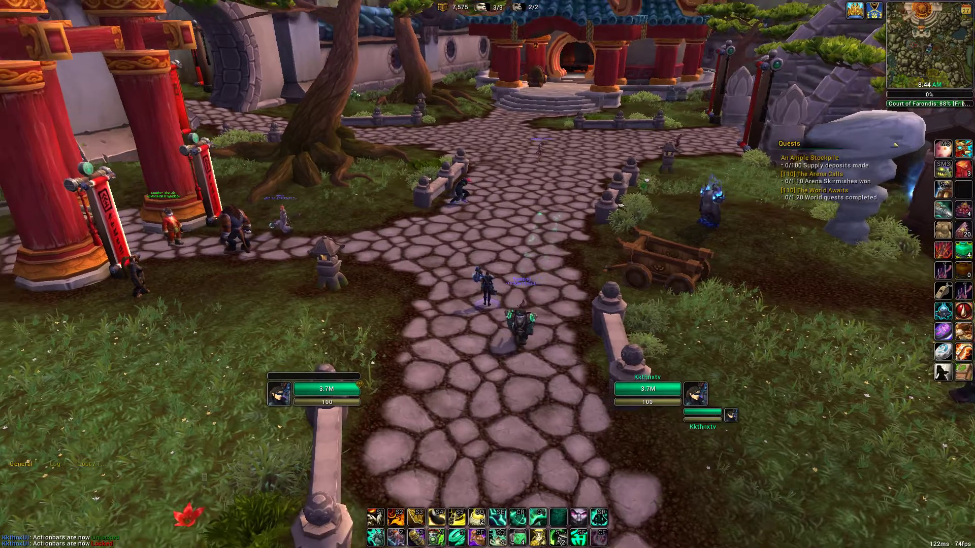
pyautogui.moveTo(205, 491); pyautogui.dragTo(205, 490)
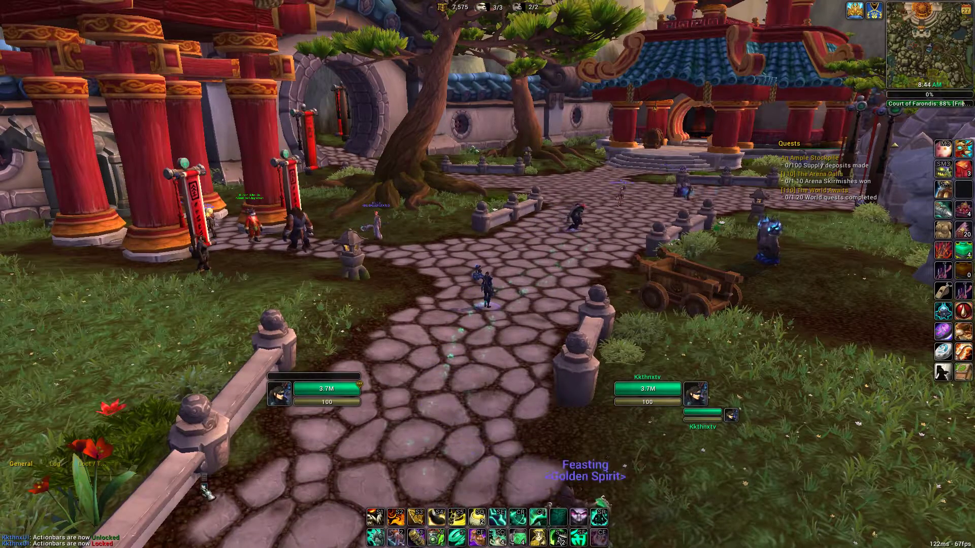
# Step: Browse the Minimap, MinimapButtons, Nameplates and Misc pages in the KkthnxUI config window, then close it
pyautogui.click(204, 481)
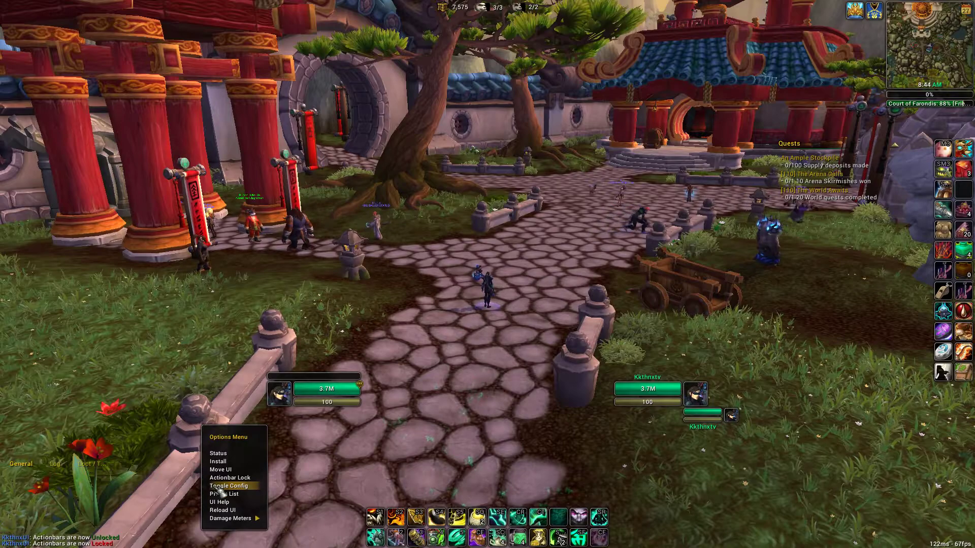
pyautogui.click(219, 487)
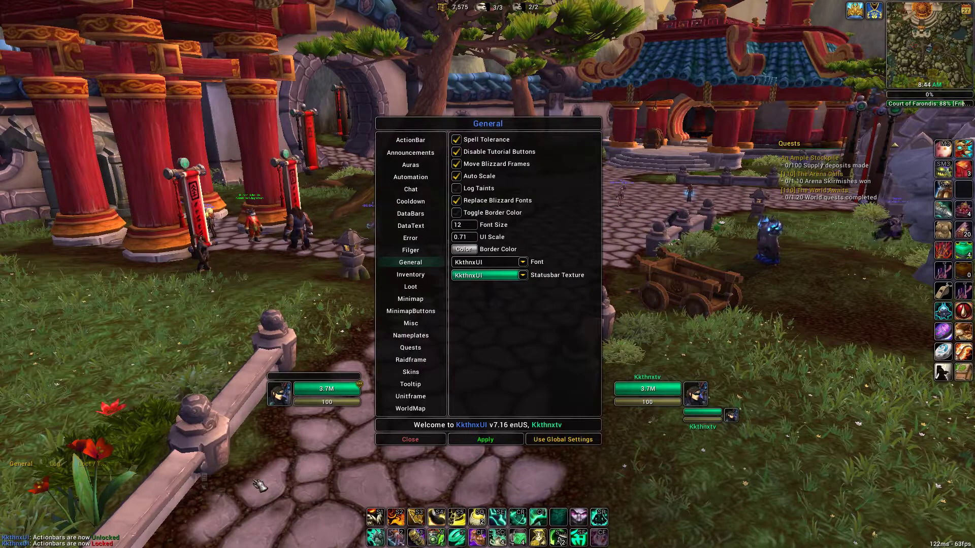
pyautogui.click(431, 303)
pyautogui.click(426, 311)
pyautogui.click(422, 336)
pyautogui.click(410, 323)
pyautogui.click(410, 440)
# Step: Print the profile list and the command help to chat, then reload the UI
pyautogui.click(205, 481)
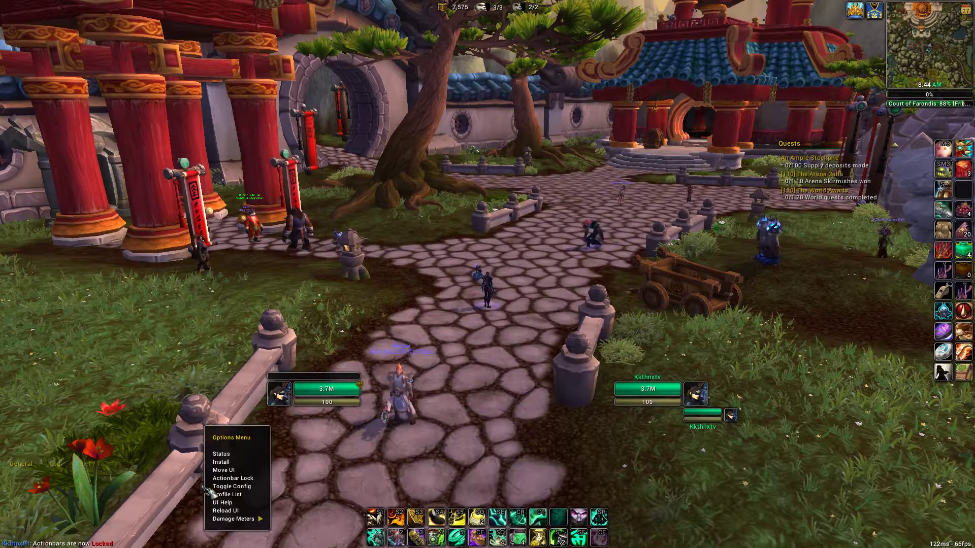
pyautogui.click(227, 494)
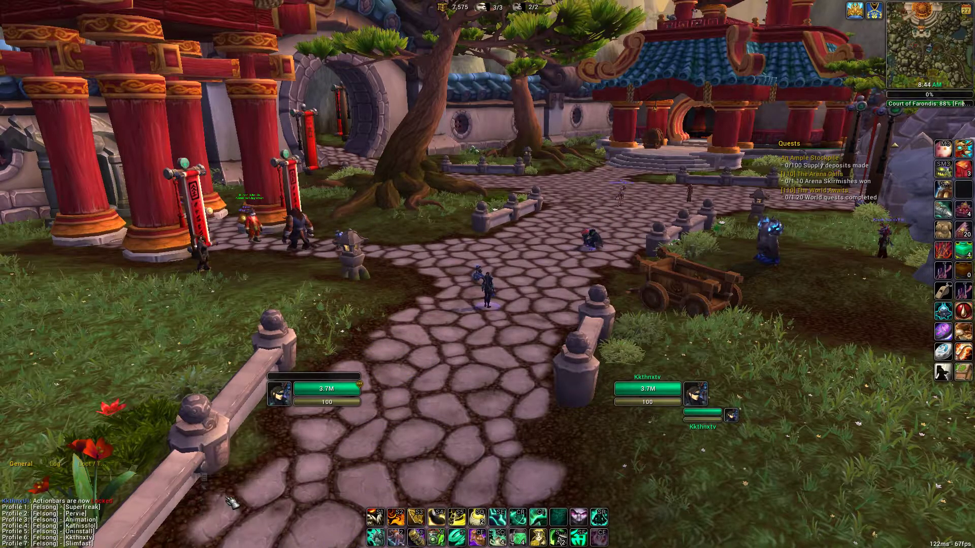
pyautogui.click(204, 483)
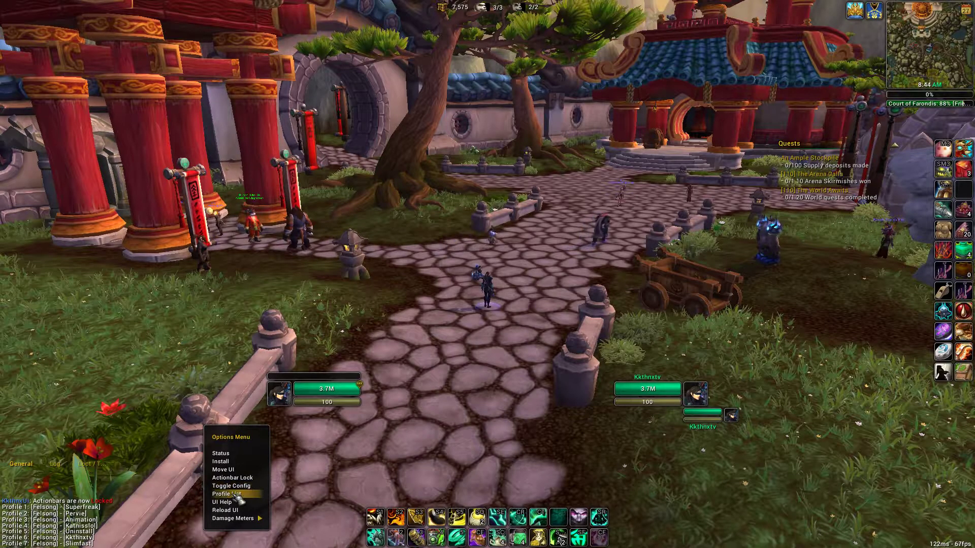
pyautogui.click(232, 502)
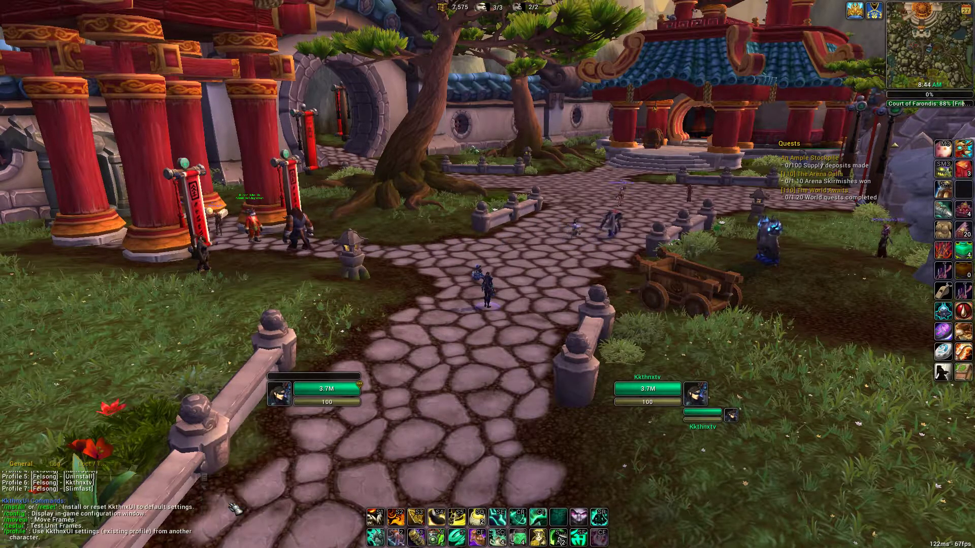
pyautogui.click(207, 490)
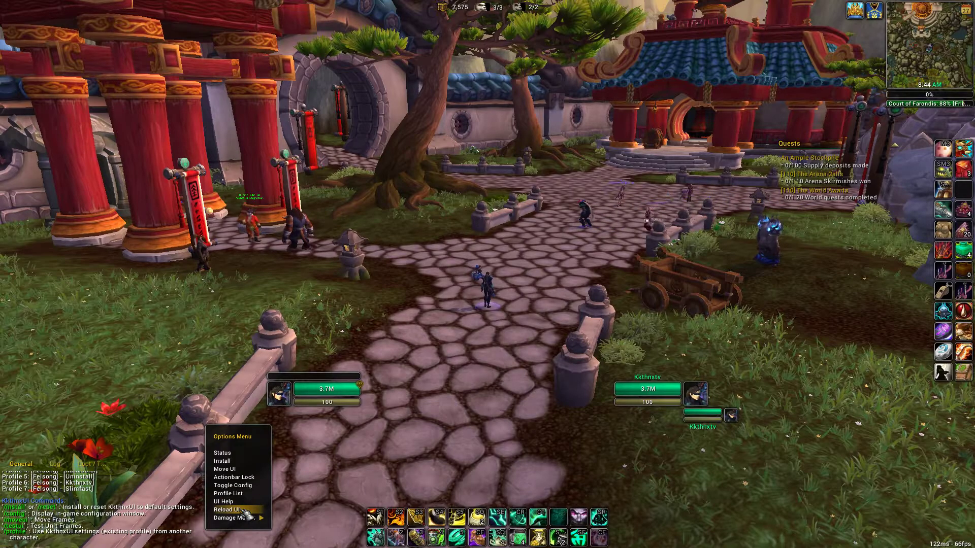
pyautogui.click(246, 512)
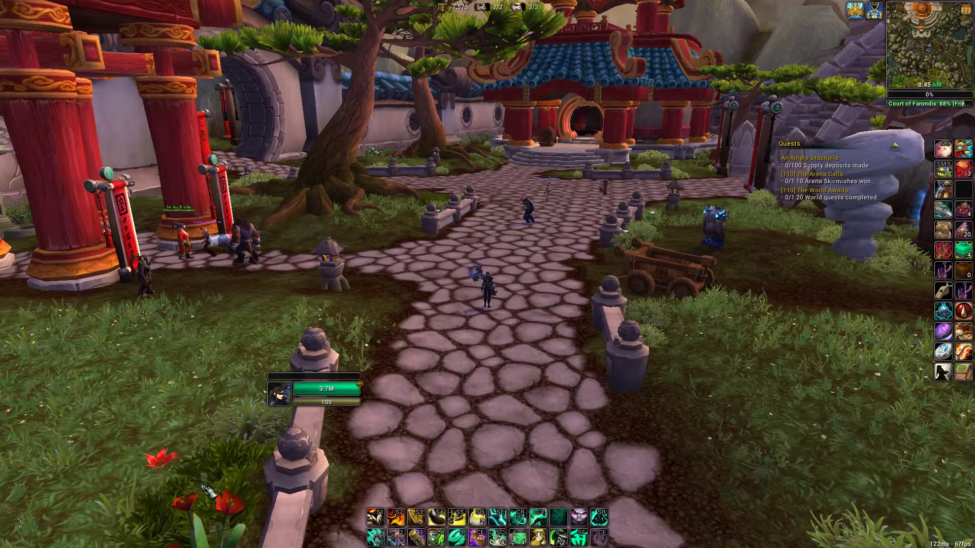
# Step: Pick Recount as the damage meter in the Options Menu, then target yourself and clear the target
pyautogui.click(223, 528)
pyautogui.moveTo(225, 523)
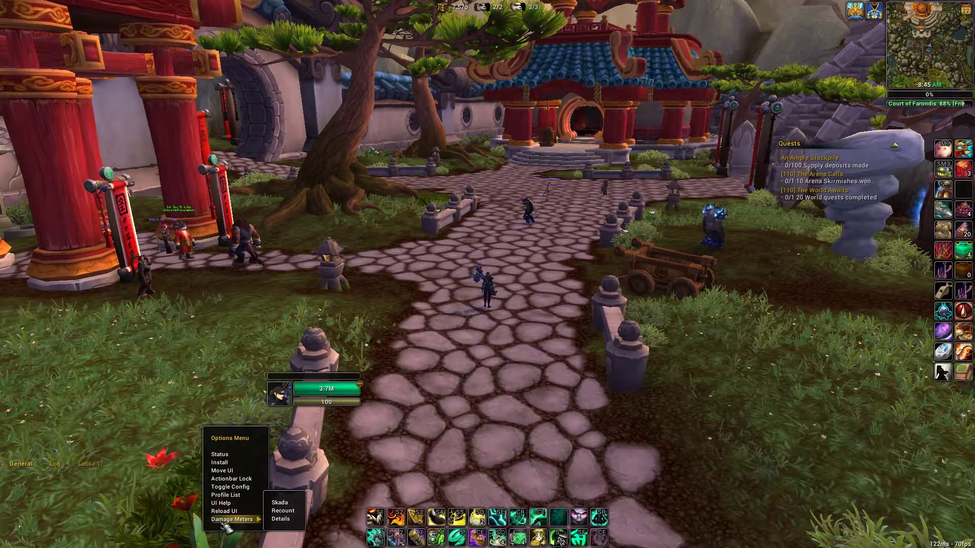
pyautogui.click(287, 510)
pyautogui.click(341, 401)
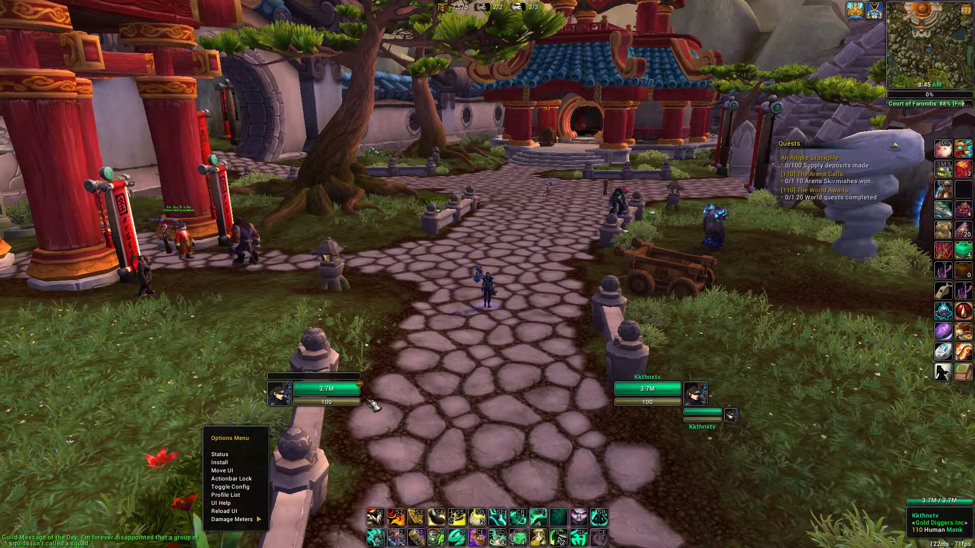
pyautogui.click(492, 314)
# Step: View the installed addons in the Game Menu's AddOn List and reload the interface
pyautogui.press('Escape')
pyautogui.click(501, 293)
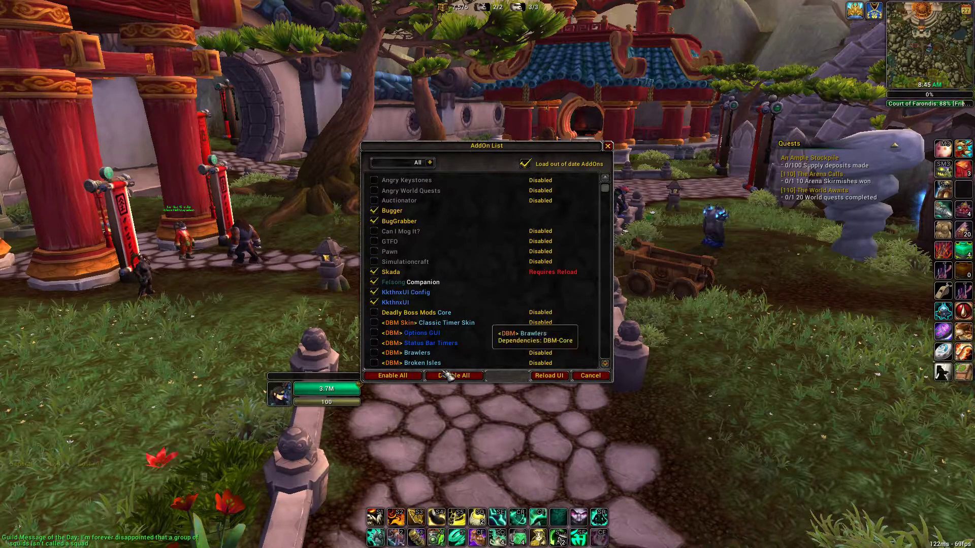
pyautogui.click(550, 376)
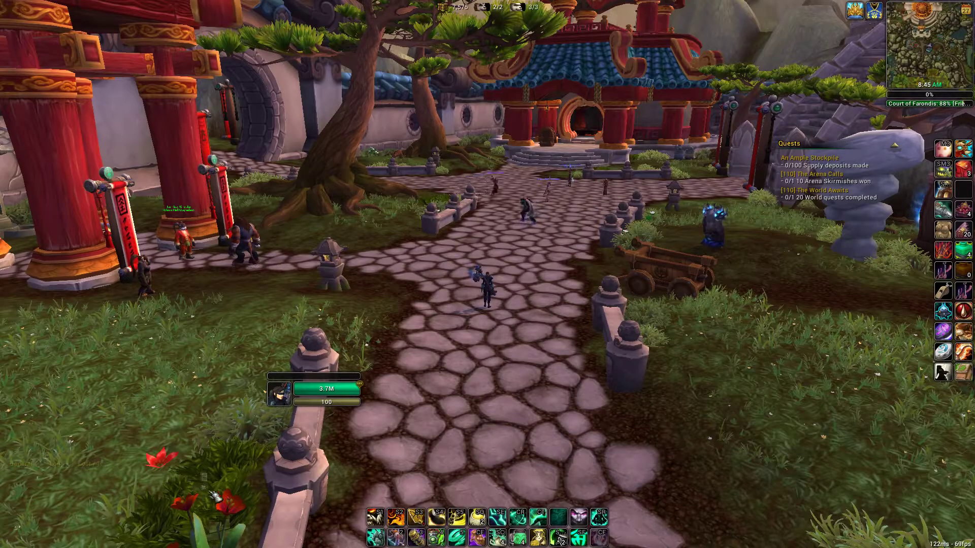
pyautogui.click(209, 488)
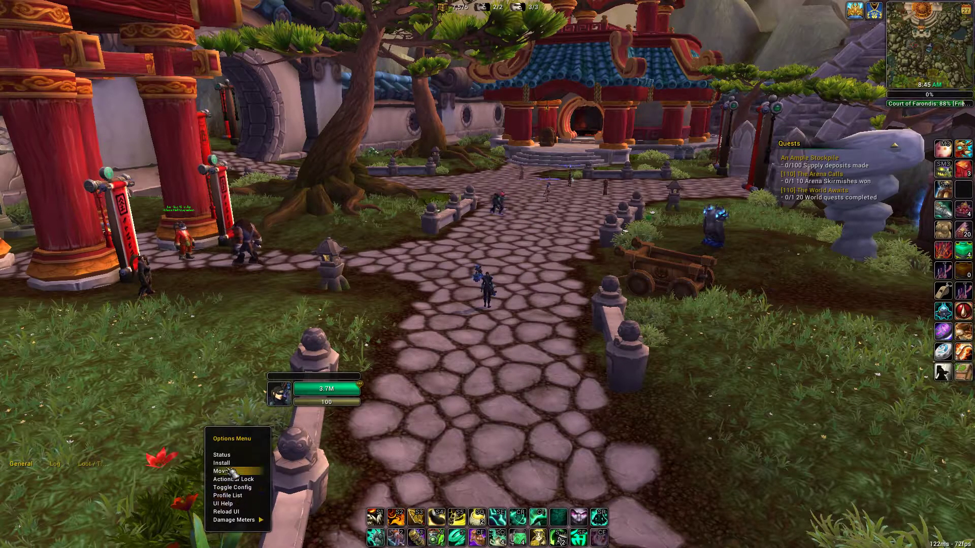
# Step: Show the Details damage meter, close it, and target your own character via the player frame
pyautogui.moveTo(249, 520)
pyautogui.click(281, 518)
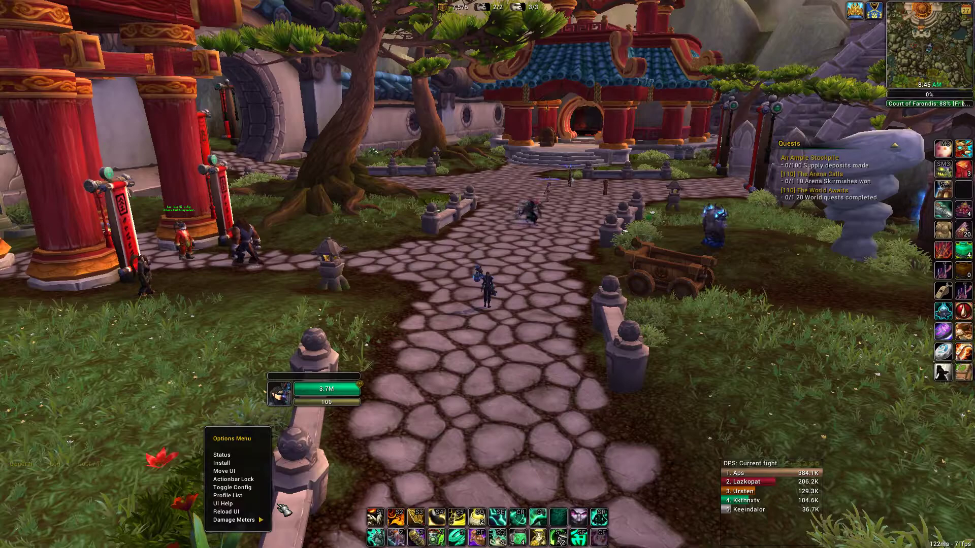
pyautogui.click(239, 520)
pyautogui.click(335, 390)
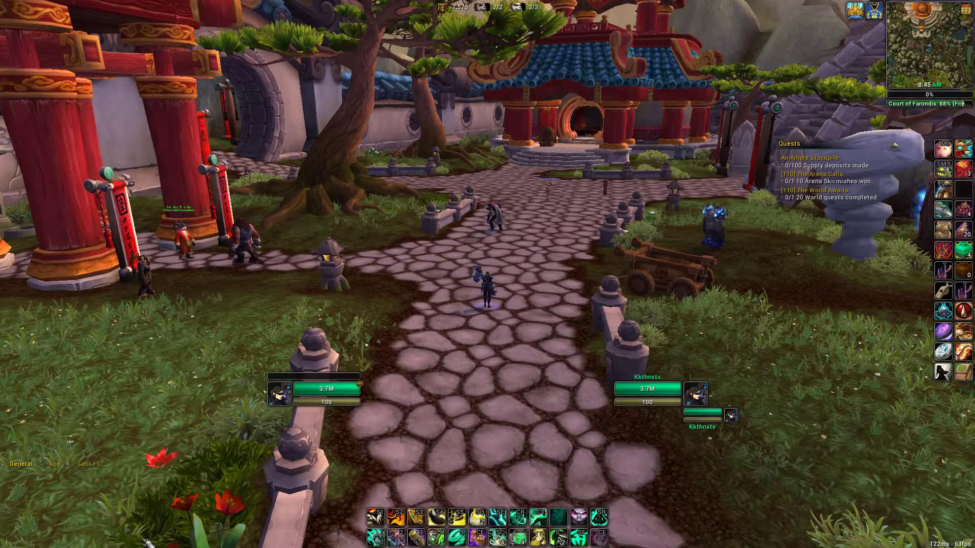
# Step: Run /bind to view the key bindings, then close them
pyautogui.write('/bind')
pyautogui.press('Return')
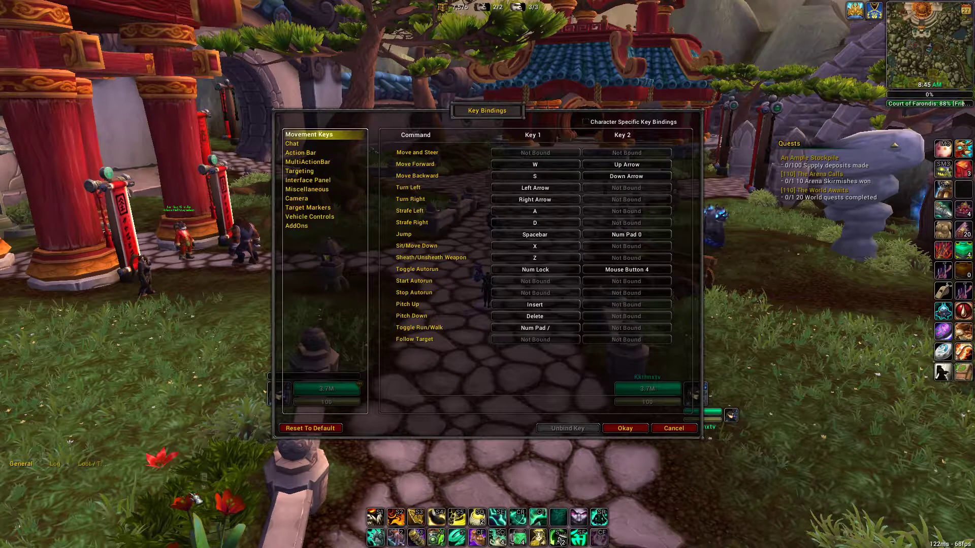
pyautogui.press('Escape')
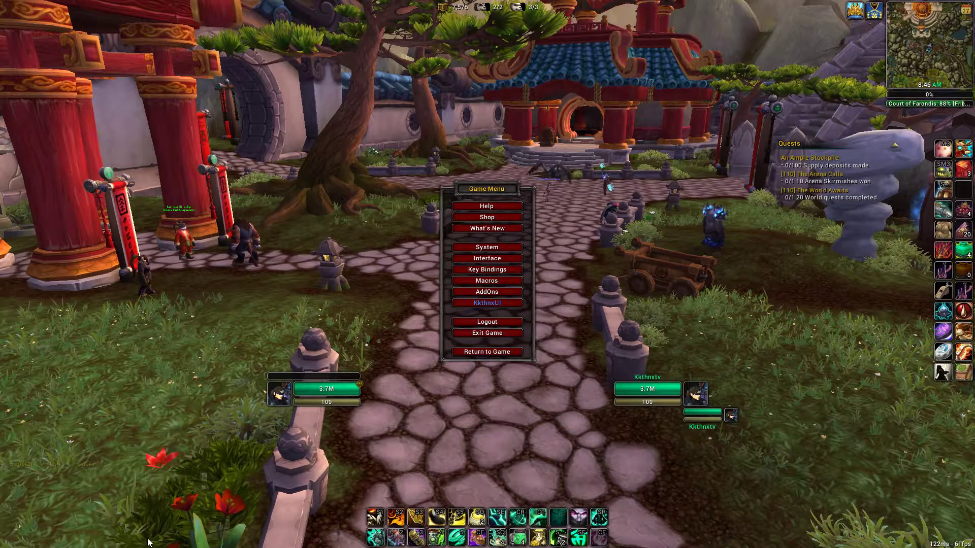
# Step: Run /fixgfx, accept the graphics engine restart, and return to the game
pyautogui.press('Return')
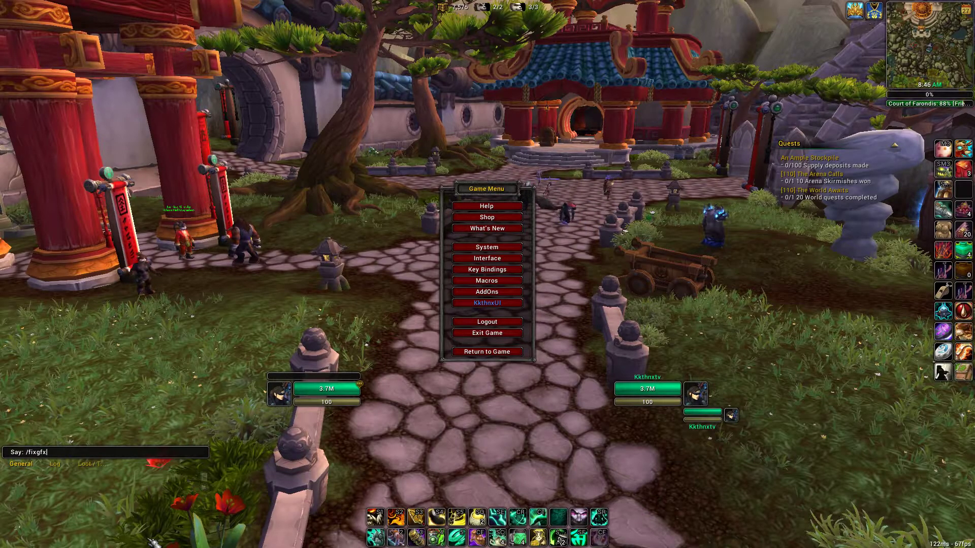
pyautogui.press('Return')
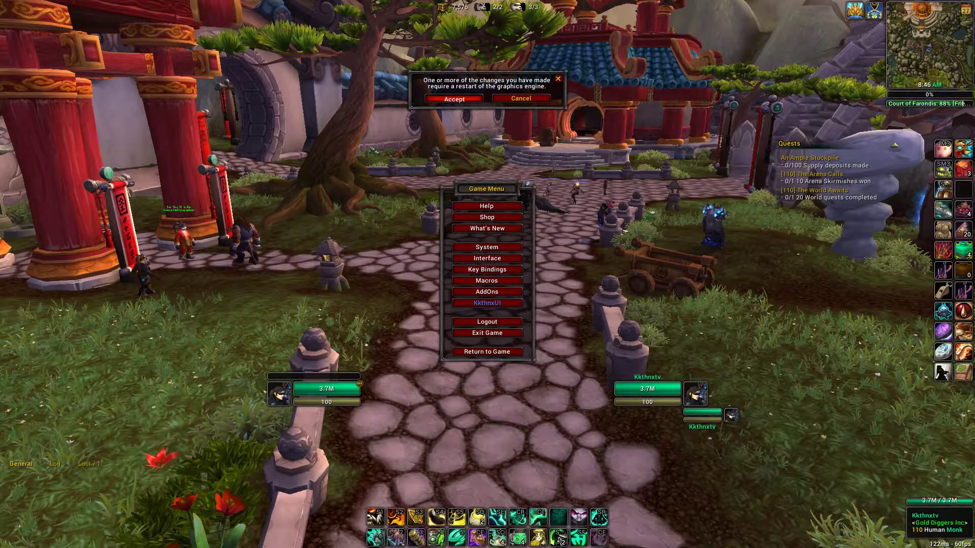
pyautogui.click(454, 99)
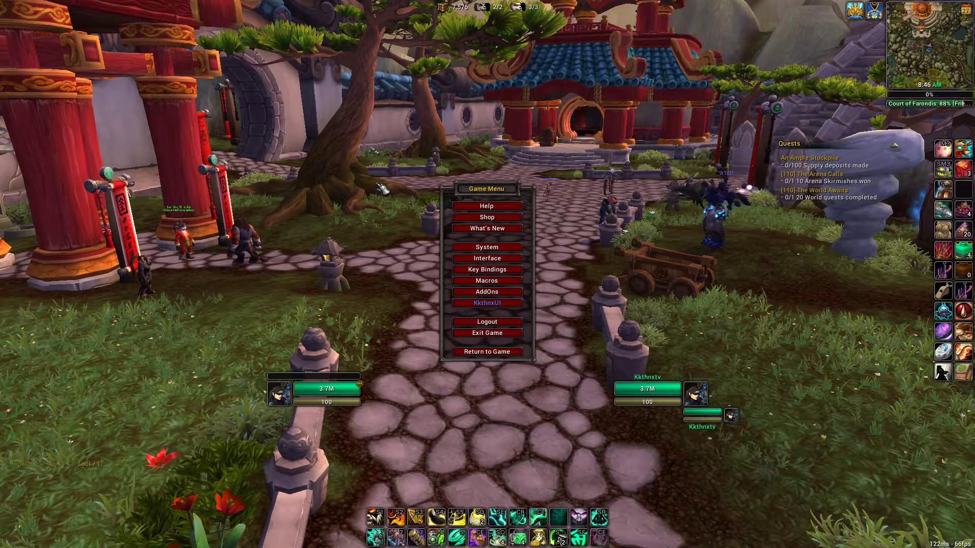
pyautogui.click(479, 351)
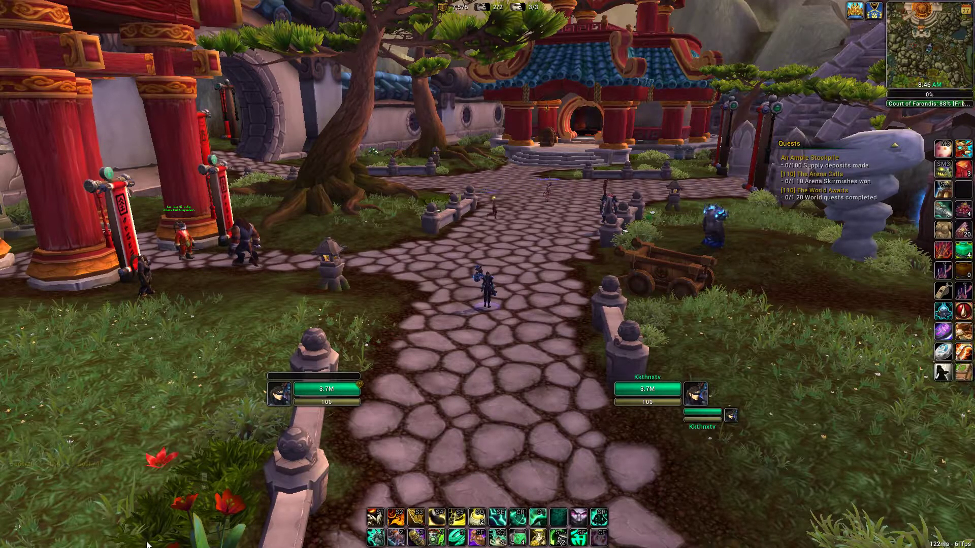
# Step: Abandon all quests with /clearquests, confirm the quest log is empty, then run /uiscale
pyautogui.write('/clearquests')
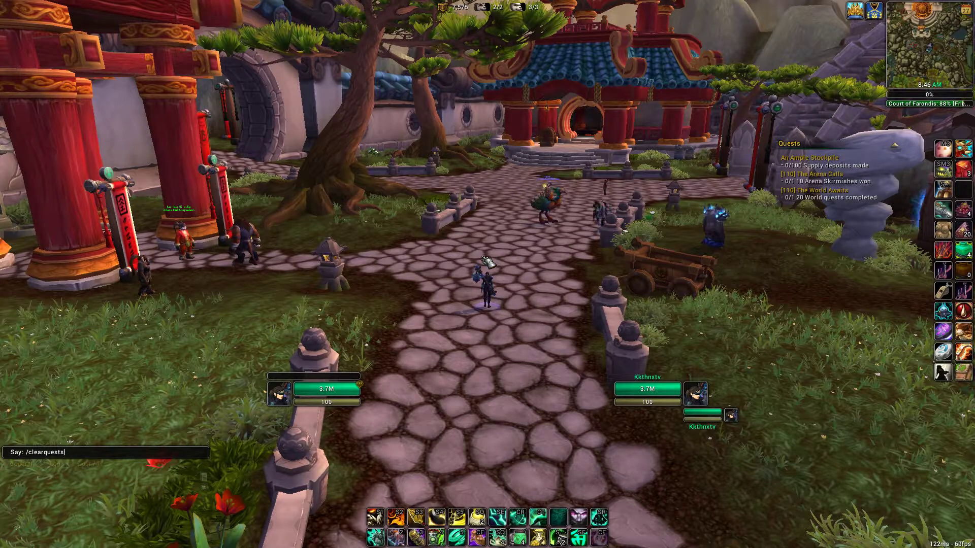
pyautogui.press('Return')
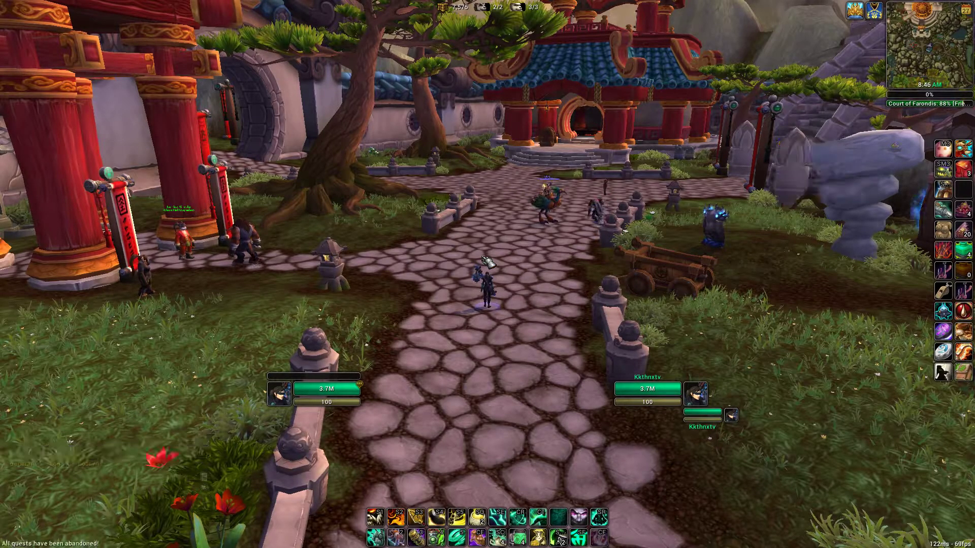
pyautogui.press('l')
pyautogui.press('l')
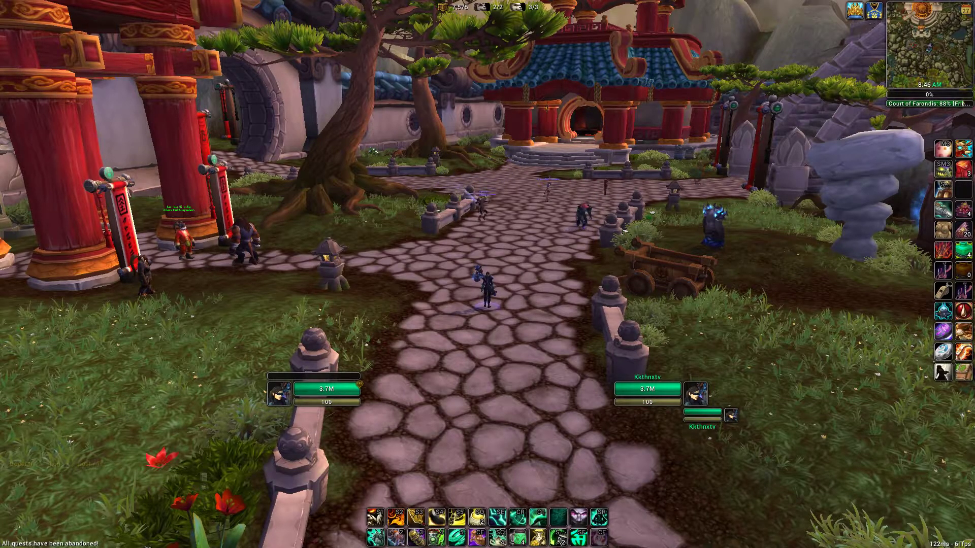
pyautogui.write('/uiscale')
pyautogui.press('Return')
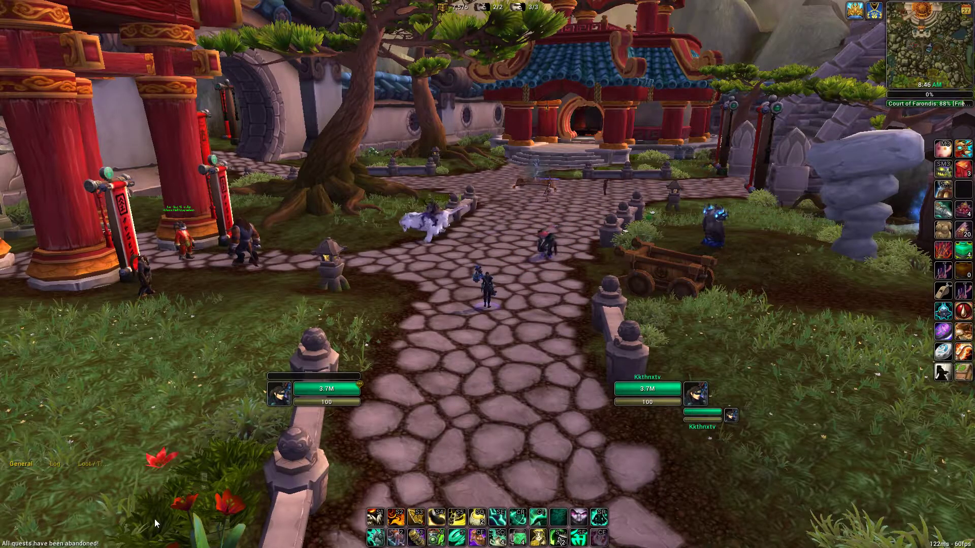
# Step: Run the /rd raid disband command
pyautogui.press('Return')
pyautogui.write('/rd')
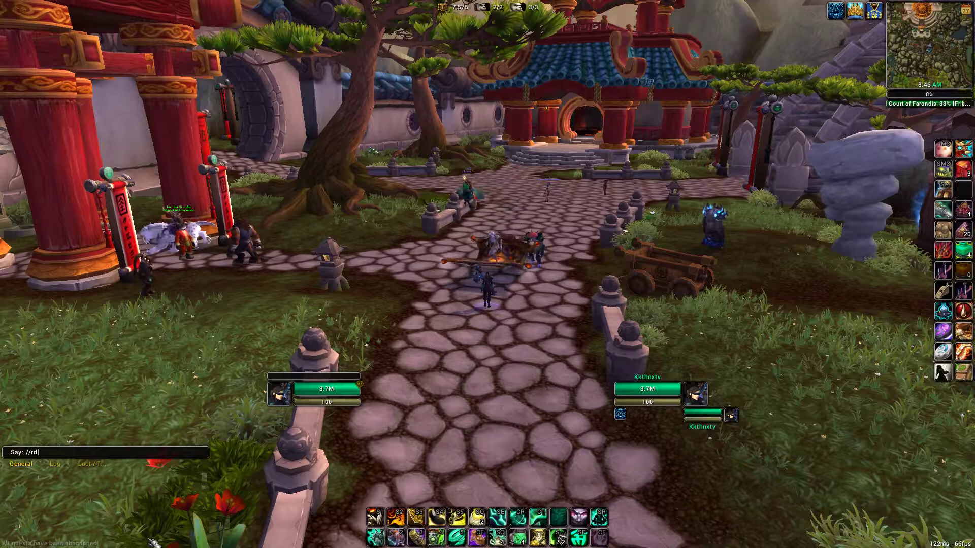
pyautogui.press('Return')
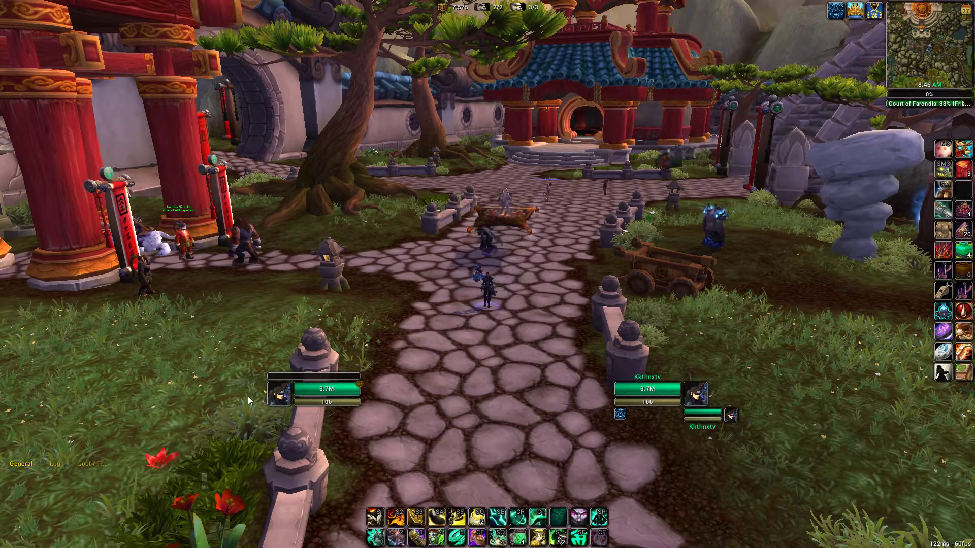
# Step: Run /toraid several times, each returning a "You aren't in a party." error
pyautogui.write('/toraid')
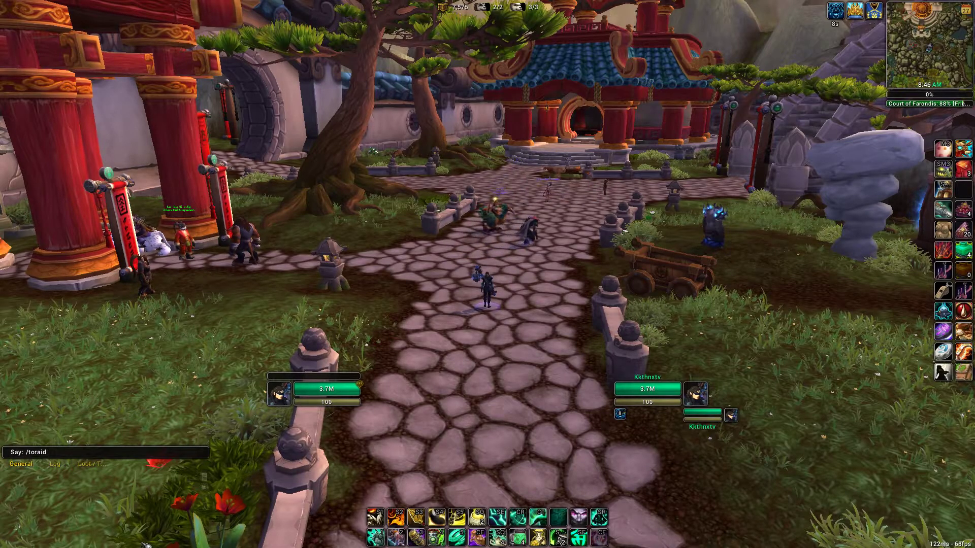
pyautogui.press('Return')
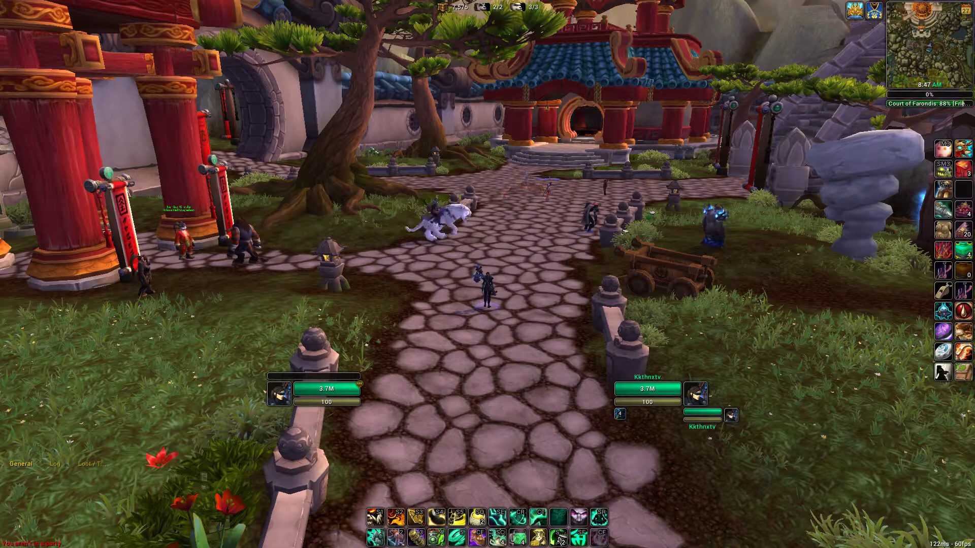
pyautogui.press('Return')
pyautogui.press('Up')
pyautogui.press('Return')
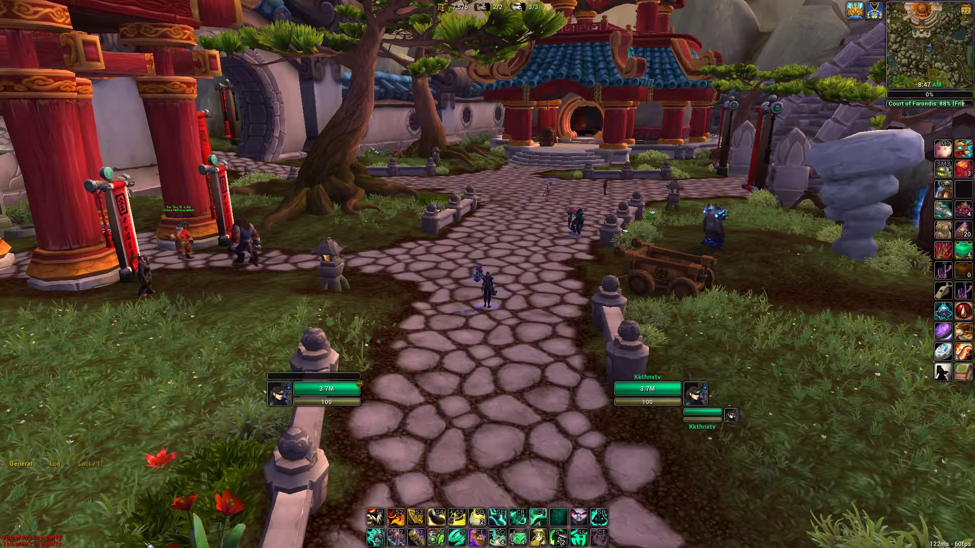
pyautogui.press('Return')
pyautogui.press('Return')
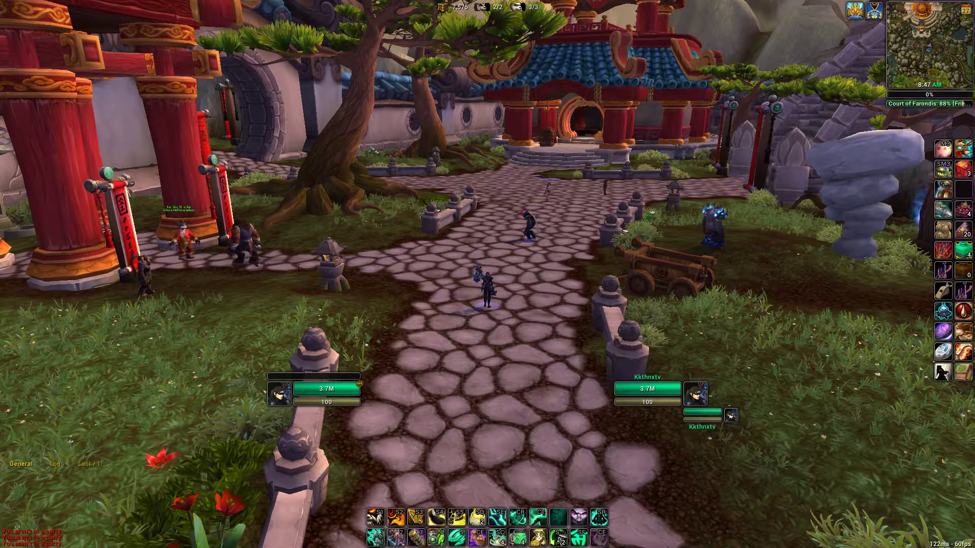
# Step: Run /teleport, then set the game volume to 50 with /vol 50
pyautogui.write('/teleport')
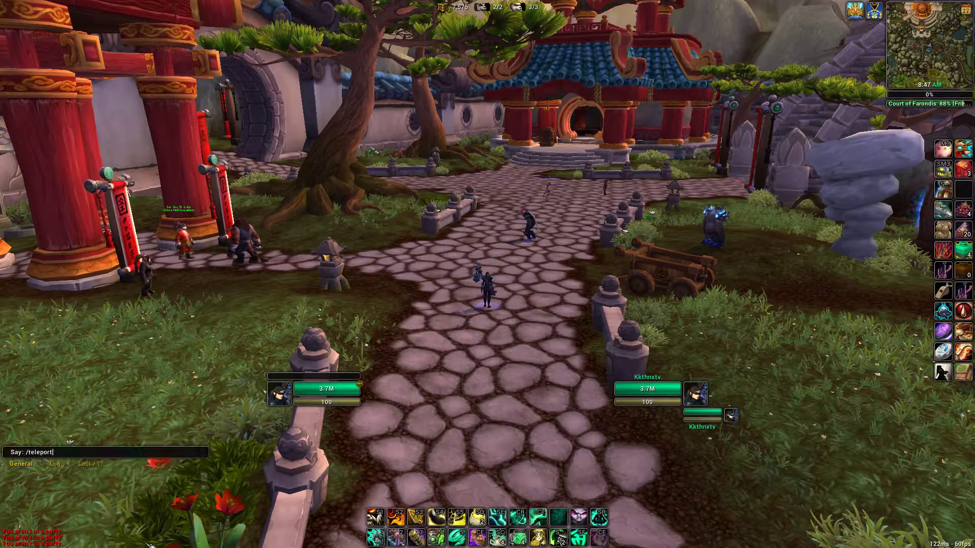
pyautogui.press('Return')
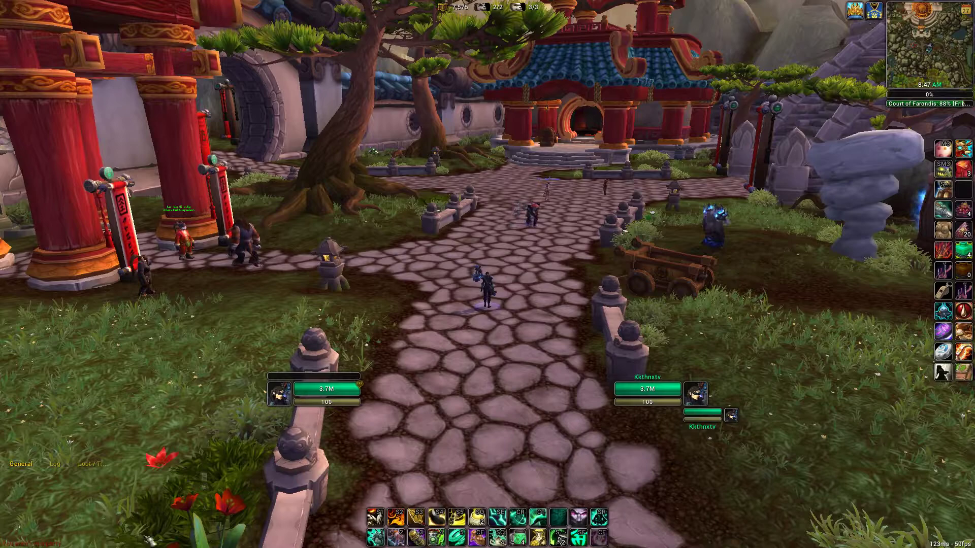
pyautogui.press('Return')
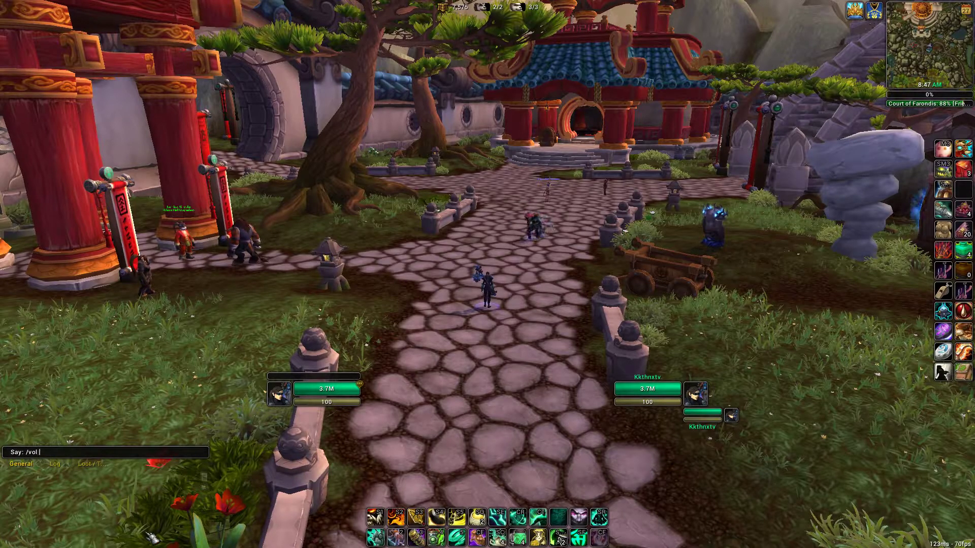
pyautogui.press('Return')
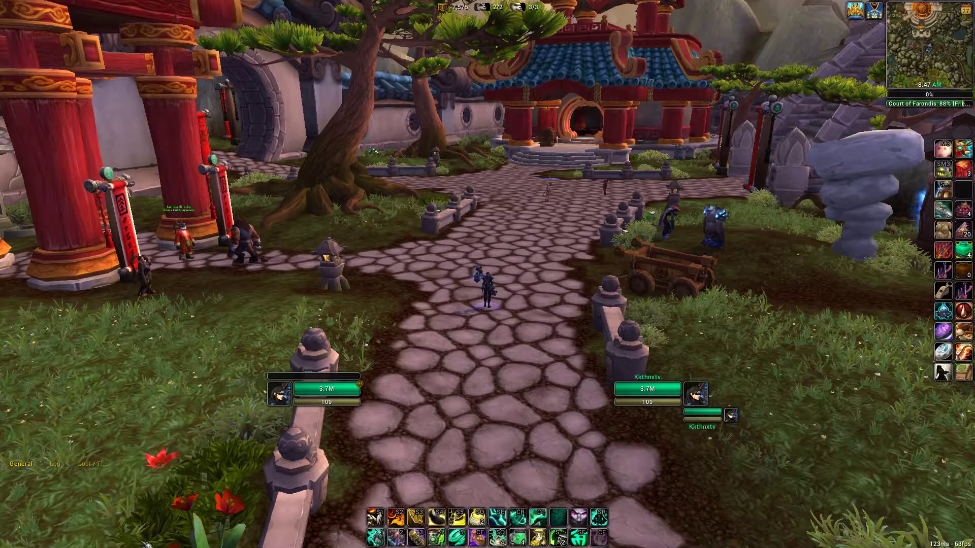
# Step: Cap the frame rate at 145 with /fps, then lower the cap to 10
pyautogui.write('/fps 145')
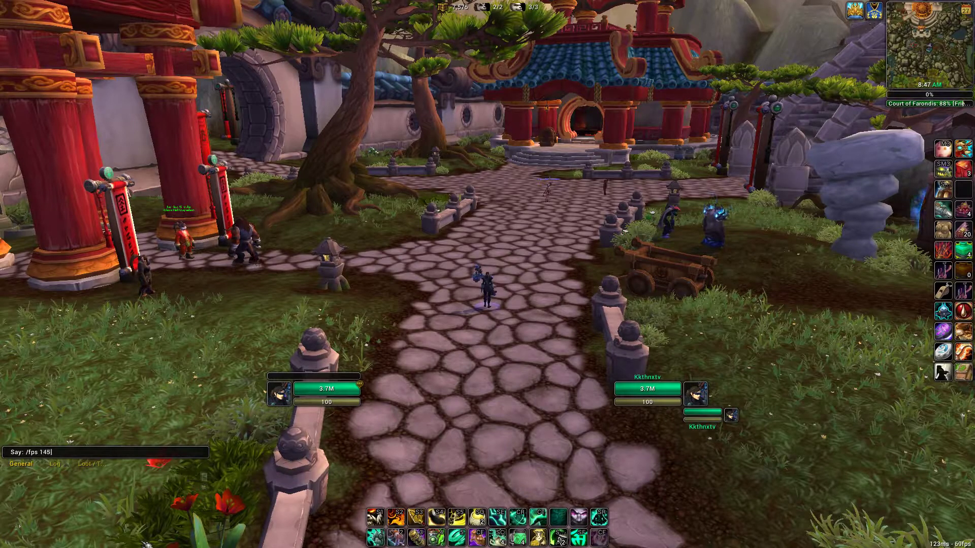
pyautogui.press('Return')
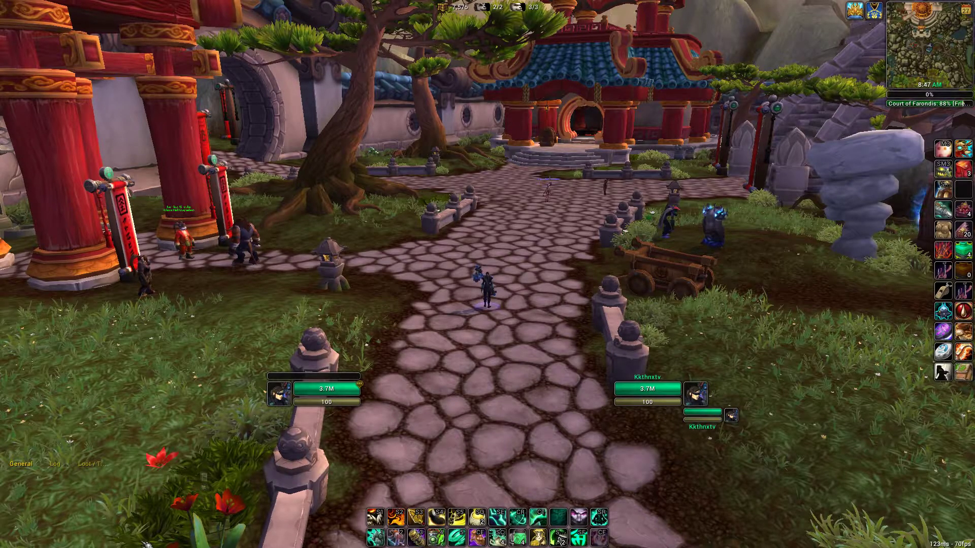
pyautogui.press('Return')
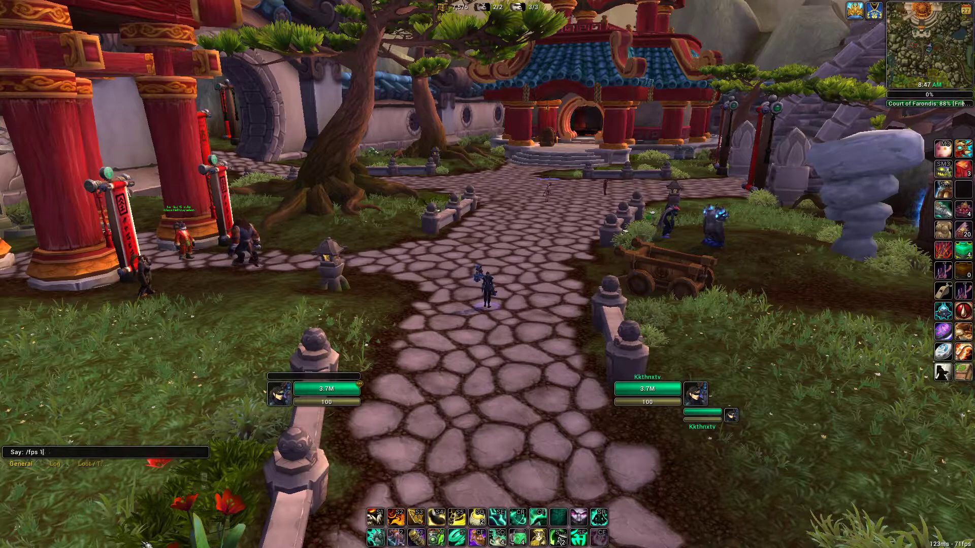
pyautogui.press('Return')
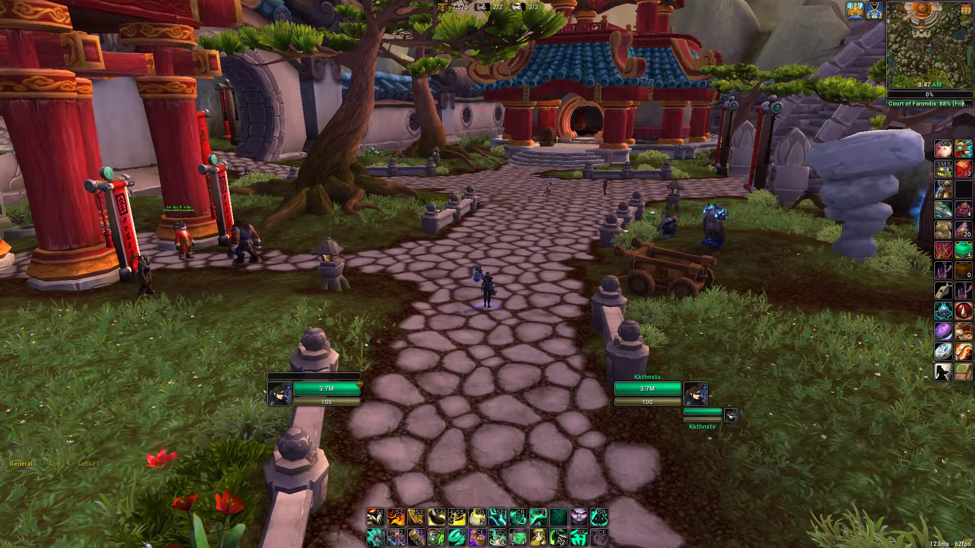
# Step: Restore the frame-rate cap with /fps 145 and target the nearby NPC
pyautogui.moveTo(491, 352); pyautogui.dragTo(490, 351)
pyautogui.press('Return')
pyautogui.write('/fps 145')
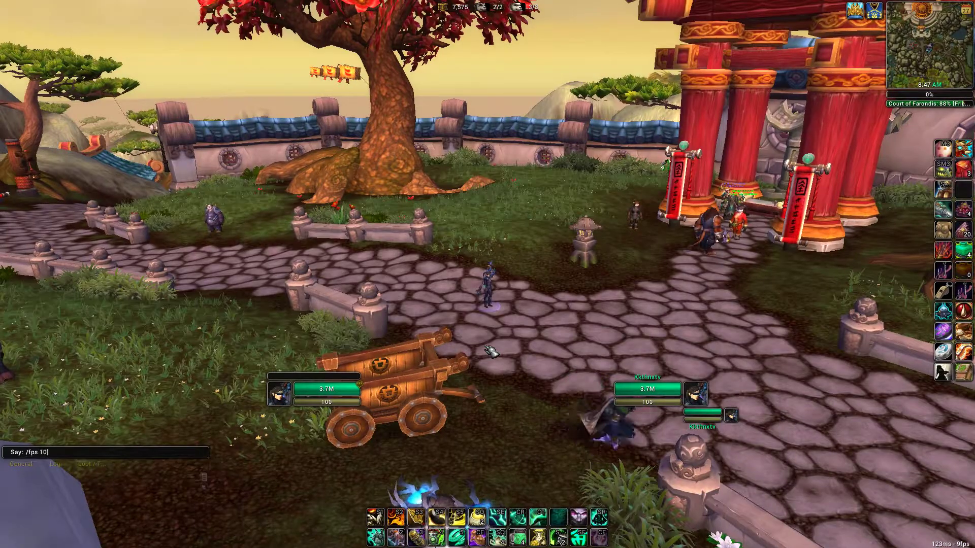
pyautogui.press('Return')
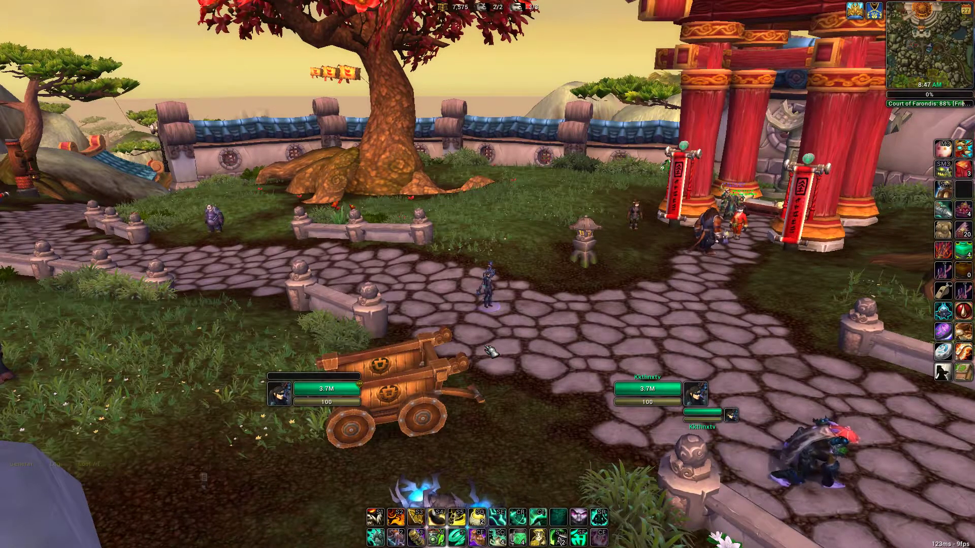
pyautogui.moveTo(491, 352); pyautogui.dragTo(491, 351)
pyautogui.click(553, 209)
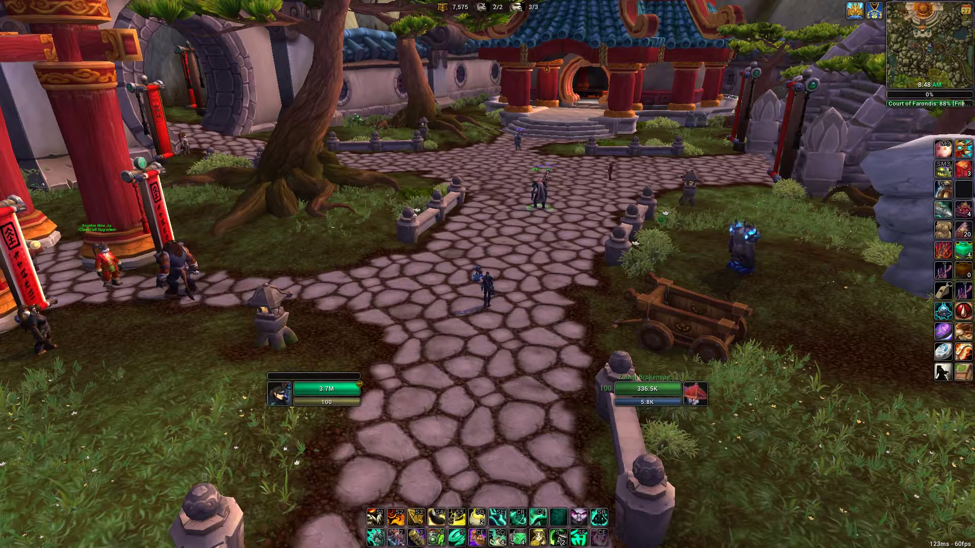
# Step: Wipe all chat history lines with the /clearchat command
pyautogui.press('Return')
pyautogui.press('Escape')
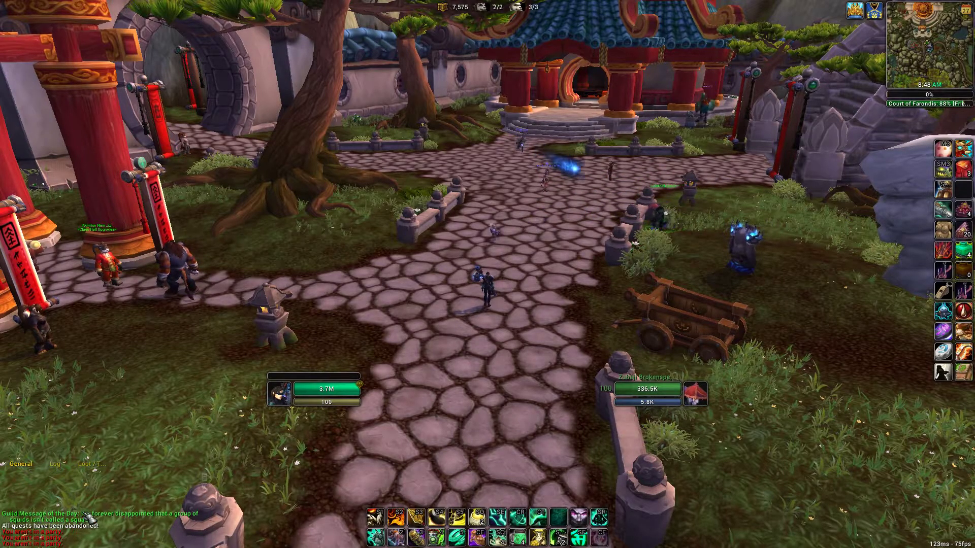
pyautogui.press('Return')
pyautogui.write('/clearchat')
pyautogui.press('Return')
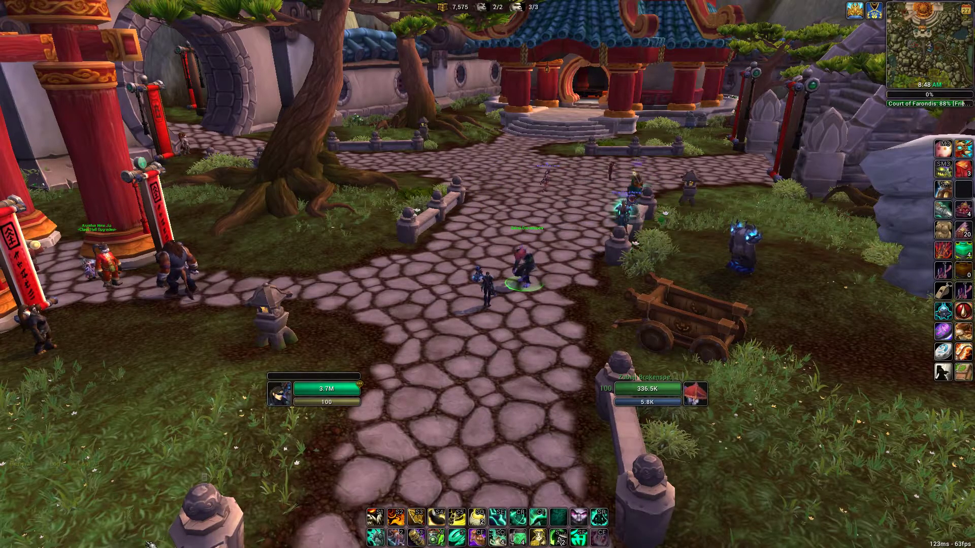
# Step: Run the /fixblizz command
pyautogui.write('/fixblizz')
pyautogui.press('Return')
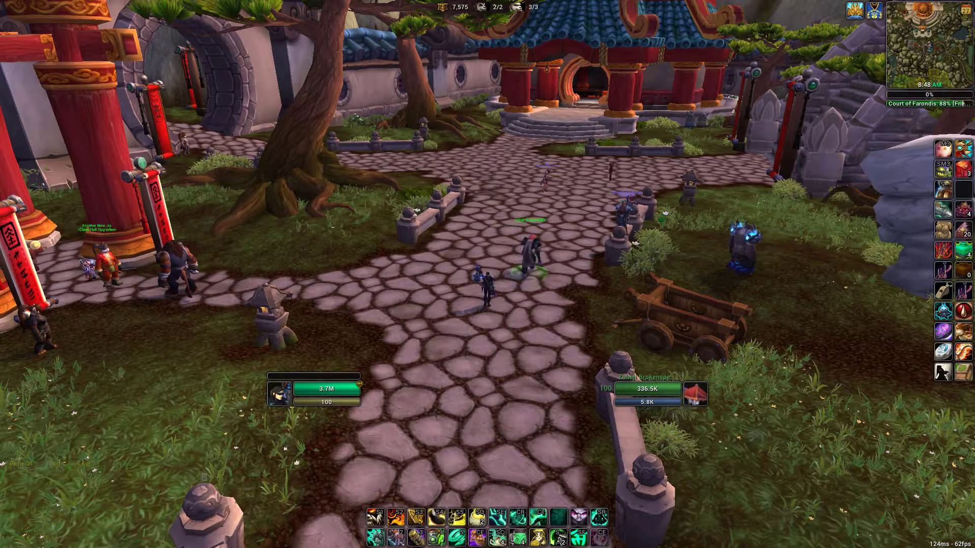
pyautogui.press('Return')
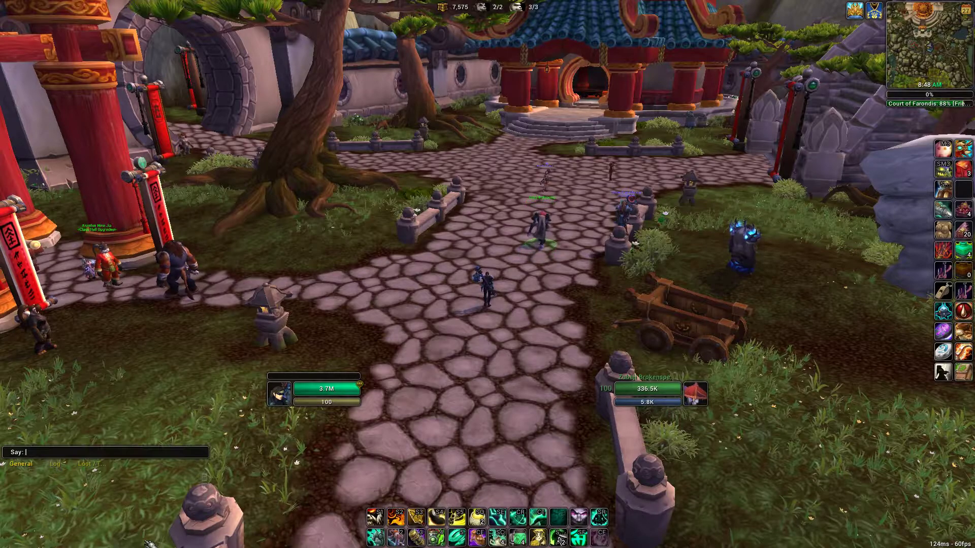
# Step: Preview the test alert toasts with /testa
pyautogui.write('/testa')
pyautogui.press('Return')
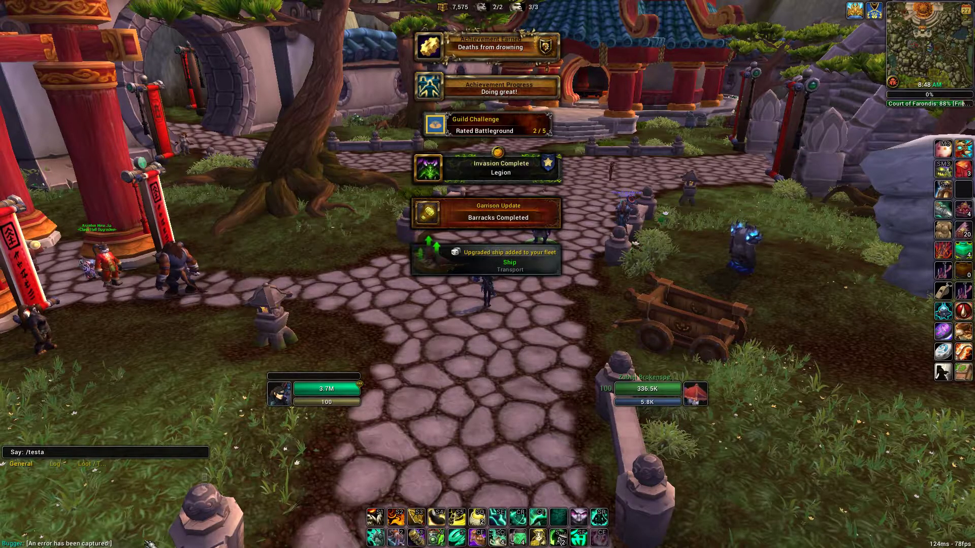
pyautogui.press('Escape')
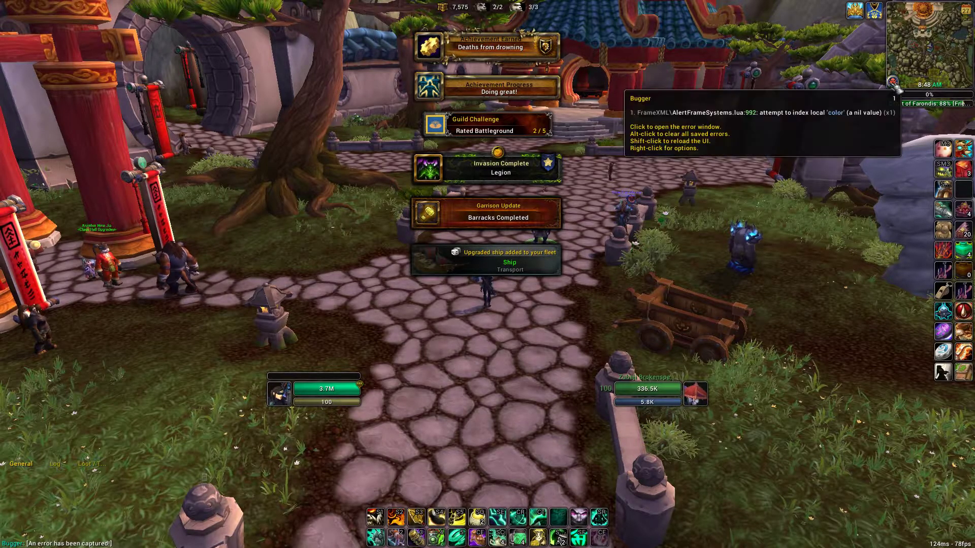
# Step: Delete all captured errors from the Bugger addon icon
pyautogui.keyDown('alt'); pyautogui.click(895, 86); pyautogui.keyUp('alt')
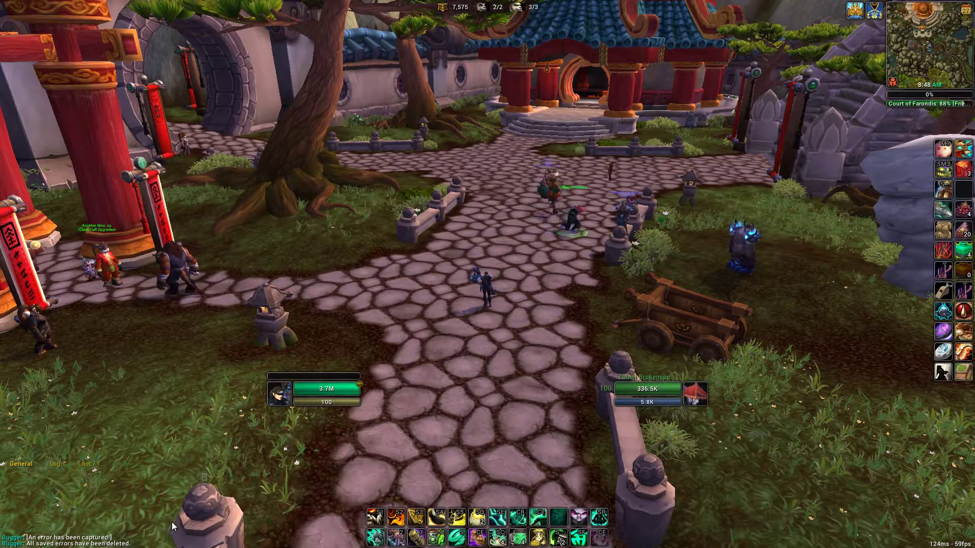
pyautogui.press('Return')
pyautogui.press('Escape')
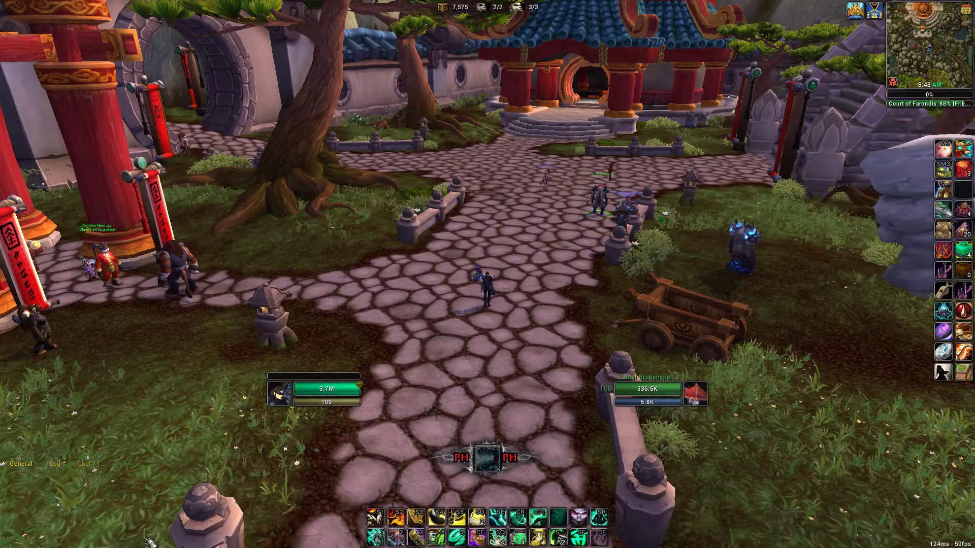
# Step: Toggle the alignment grid on, off and back on with /align
pyautogui.write('/align')
pyautogui.press('Return')
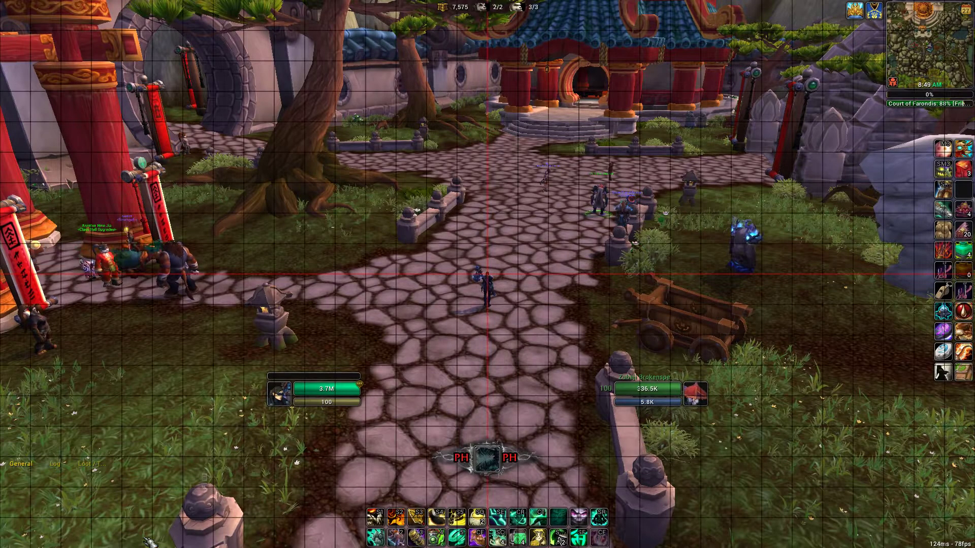
pyautogui.press('Return')
pyautogui.press('Up')
pyautogui.press('Return')
pyautogui.press('Return')
pyautogui.press('Up')
pyautogui.press('Return')
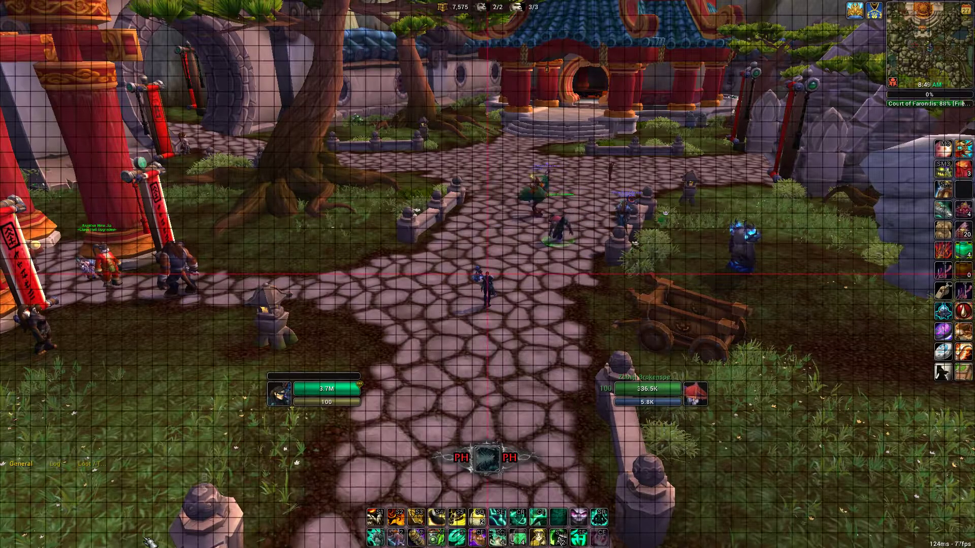
# Step: Change the grid to a finer 64-size layout using /align 64
pyautogui.press('Return')
pyautogui.press('Up')
pyautogui.write('64')
pyautogui.press('Return')
pyautogui.press('Return')
pyautogui.press('Up')
pyautogui.press('Return')
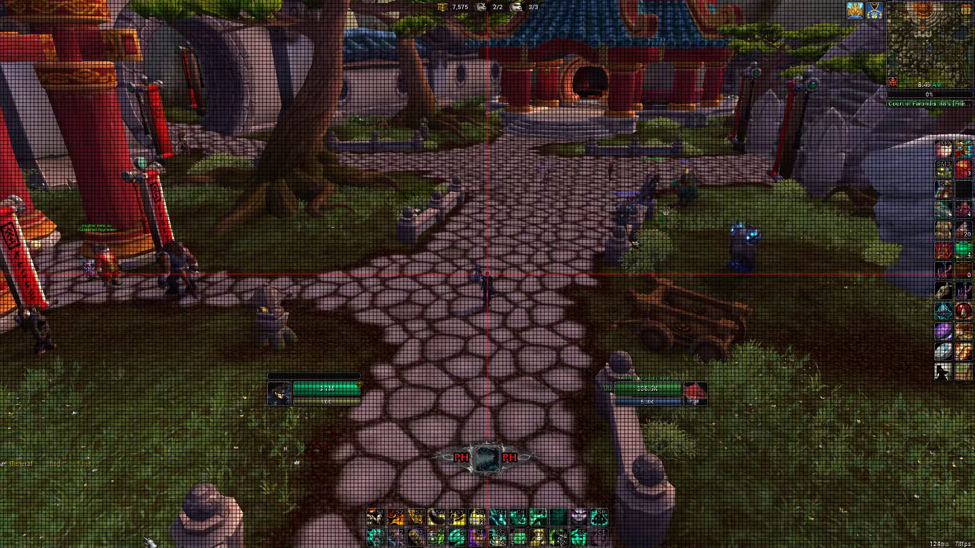
pyautogui.press('Return')
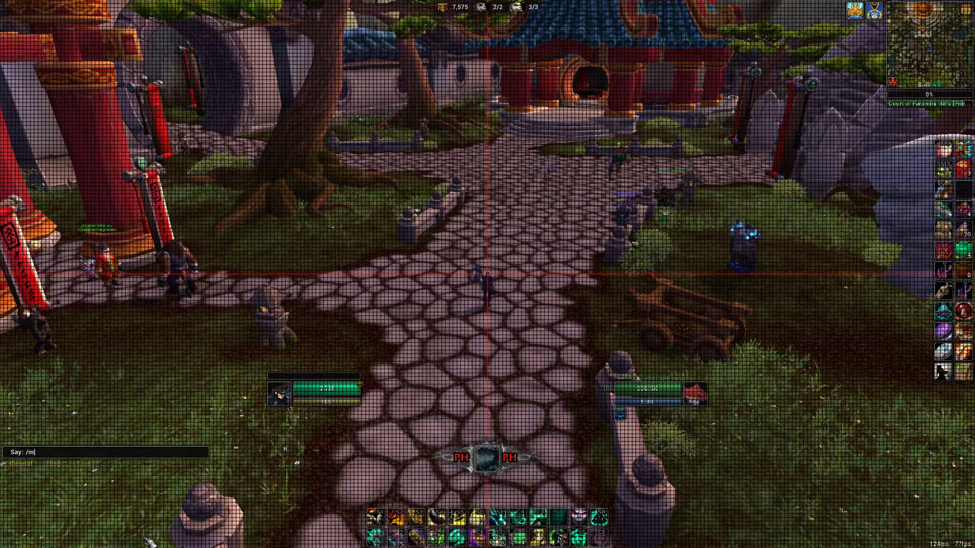